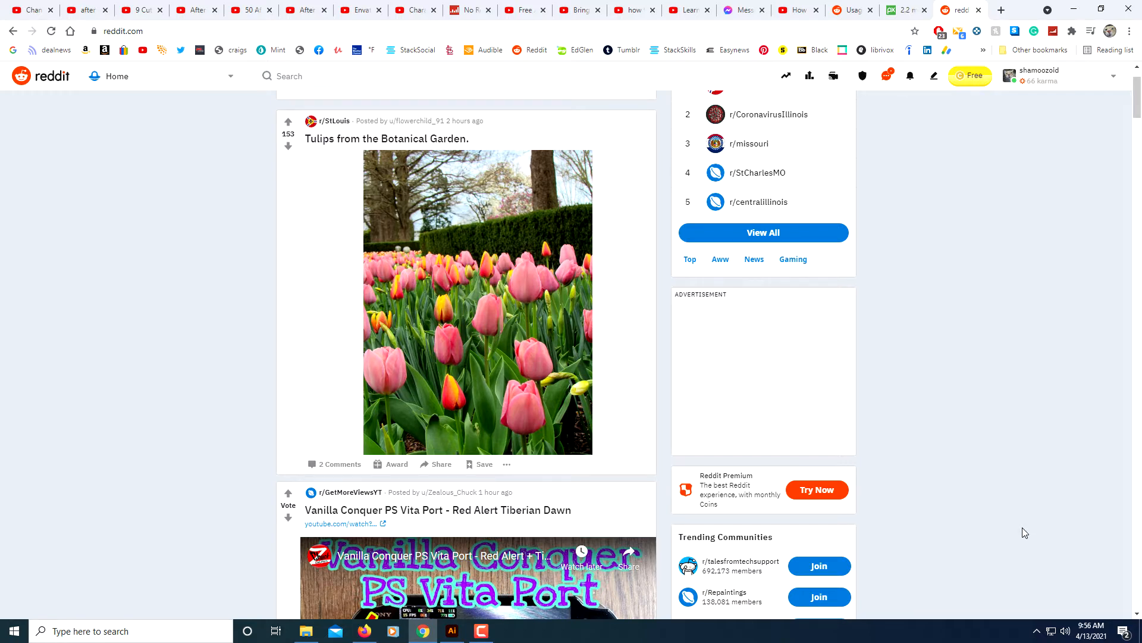
Bring up the Reddit Banner Size.ai reference listing Large 1920x384, Medium 1920x256 and Small 1920x128
click(452, 632)
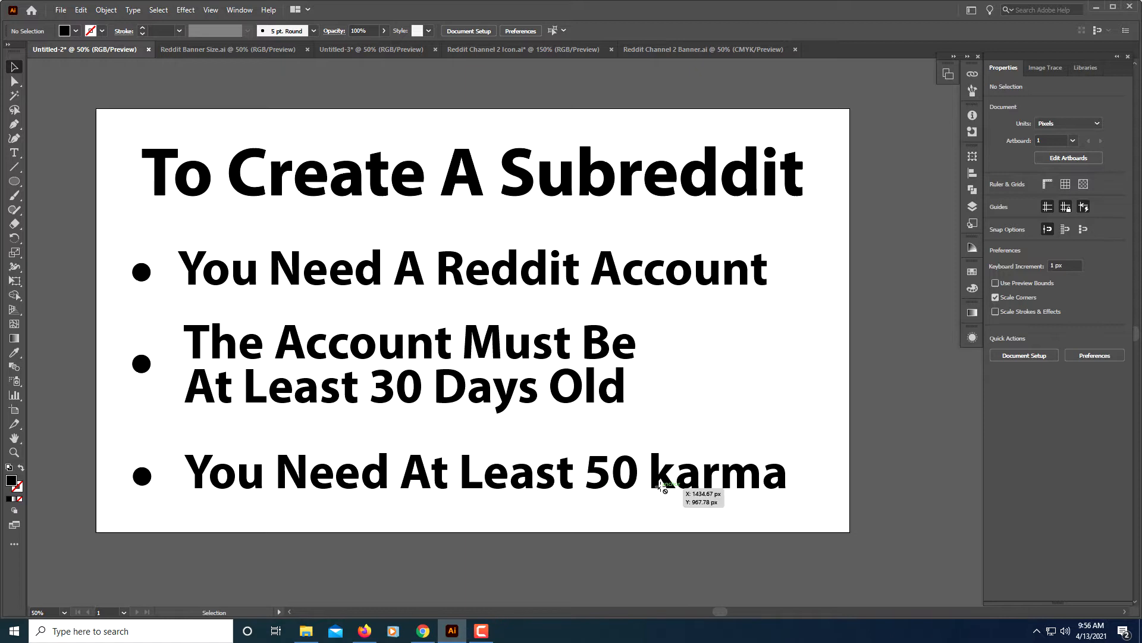
click(423, 631)
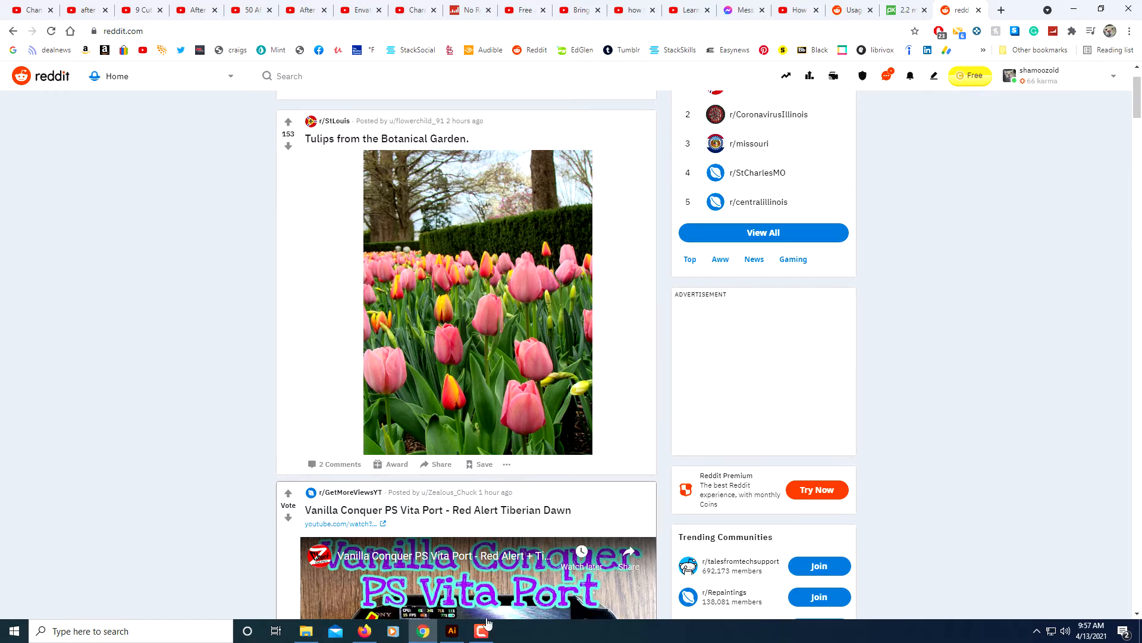
click(453, 632)
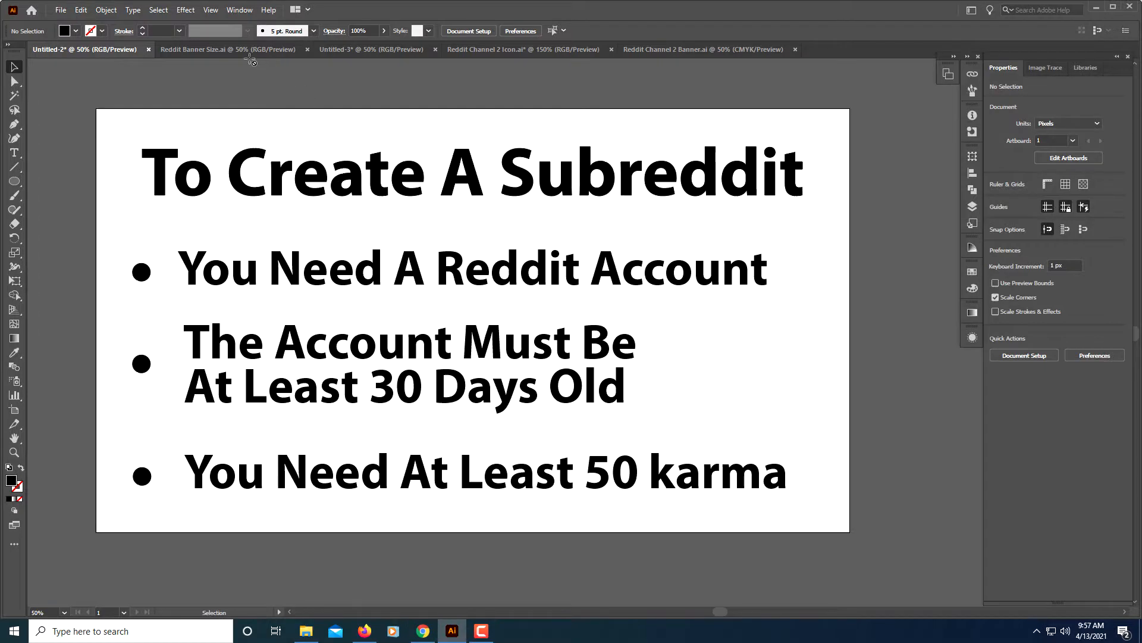
click(238, 51)
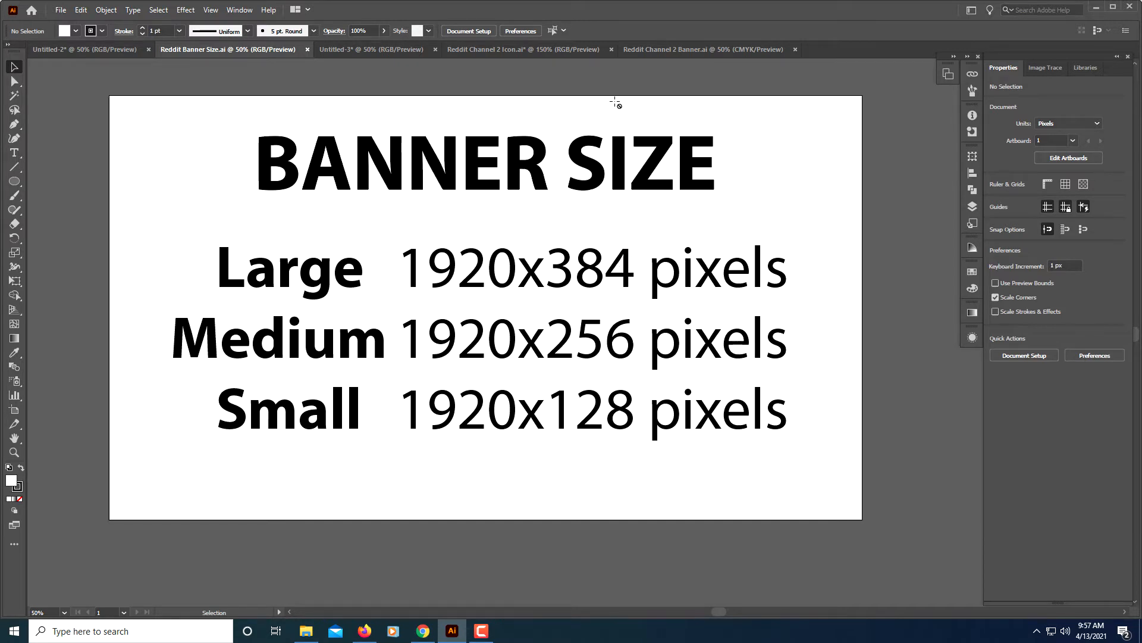
Review the Public Domain Audiobooks banner design, then show the 256 x 256 pixel icon size reference
click(647, 55)
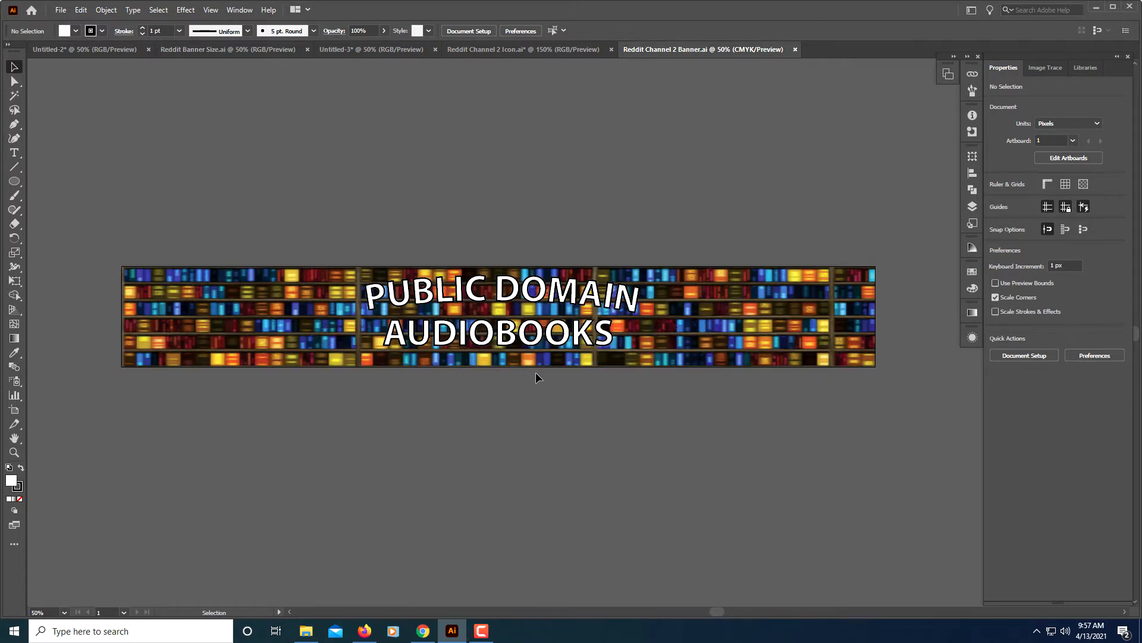
click(254, 49)
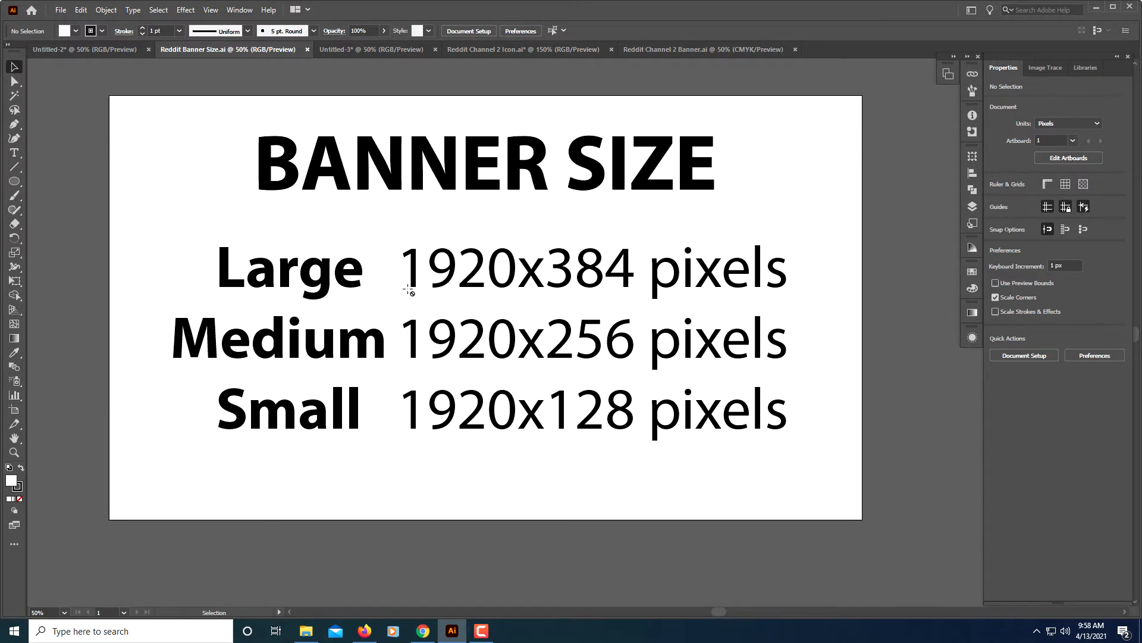
click(378, 53)
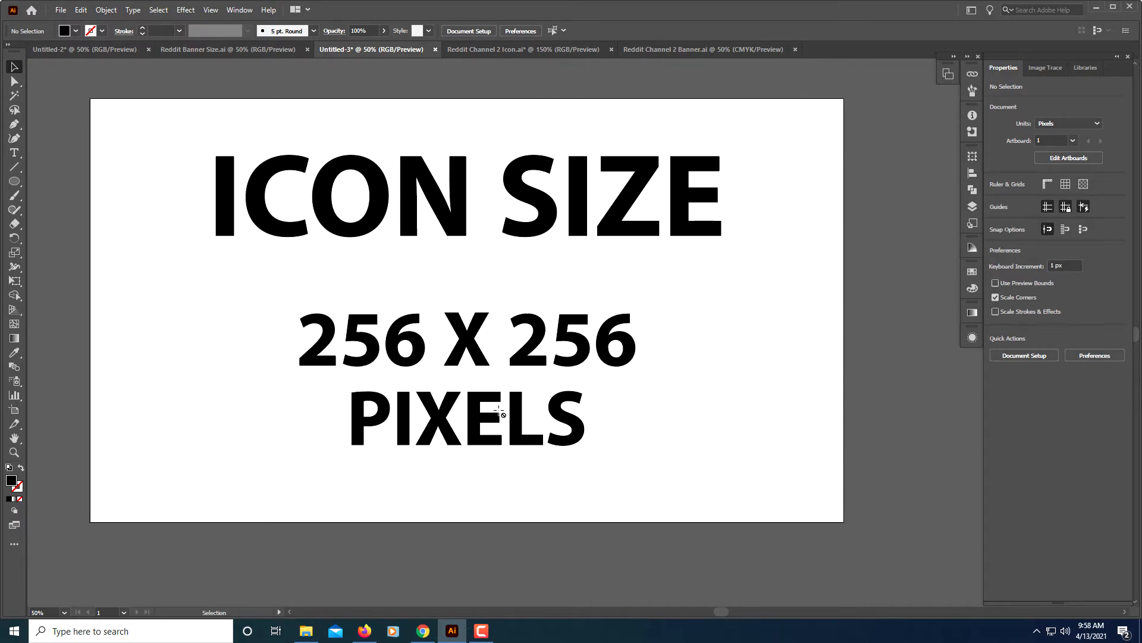
View the PD Audiobooks icon design in Reddit Channel 2 Icon.ai, then switch back to the Reddit home feed
click(541, 50)
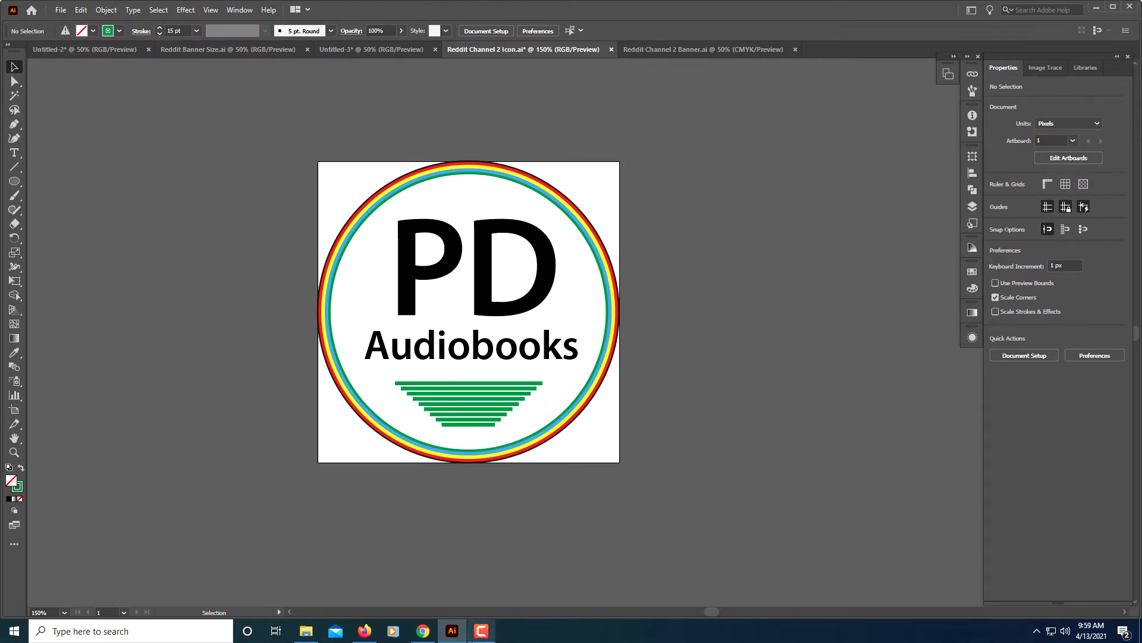
click(423, 631)
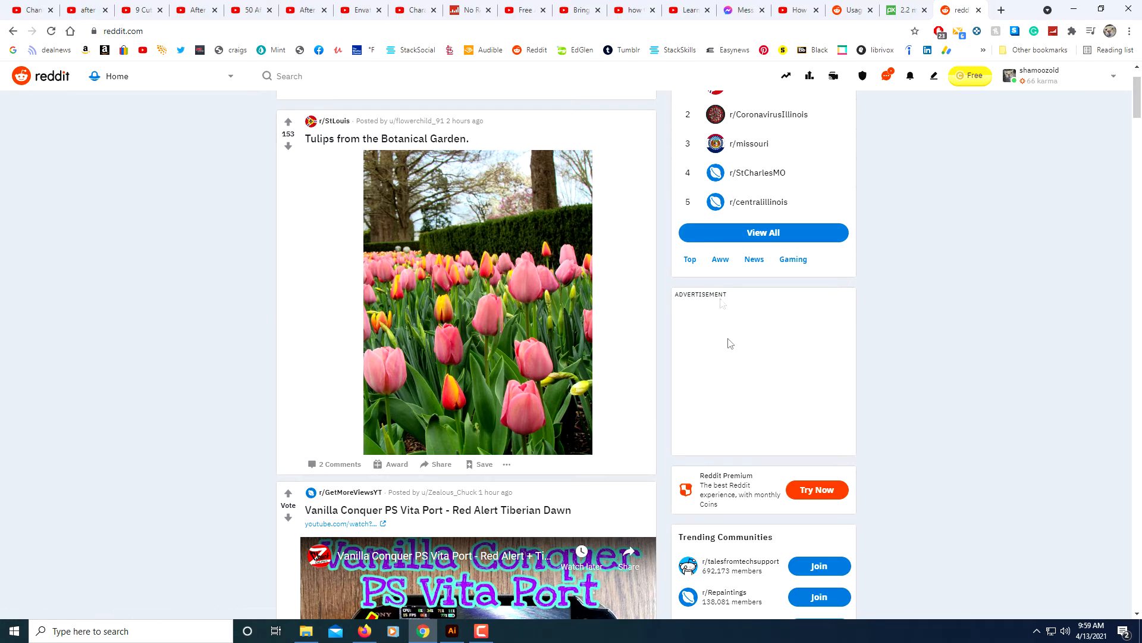
scroll(757, 561, down, 3)
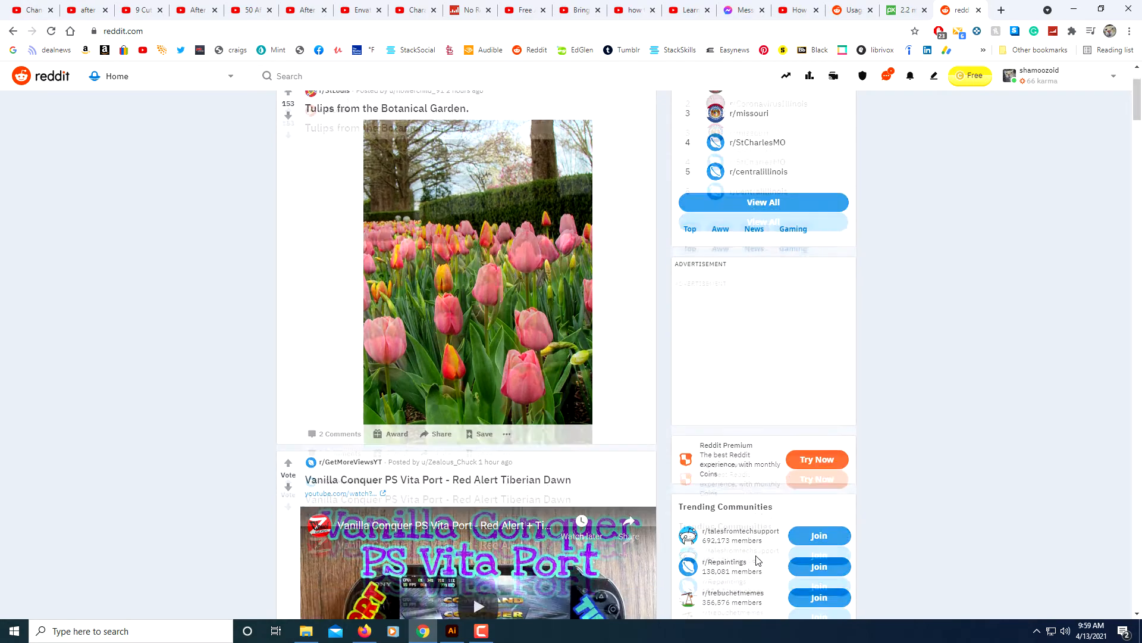
scroll(756, 561, down, 4)
scroll(757, 561, down, 3)
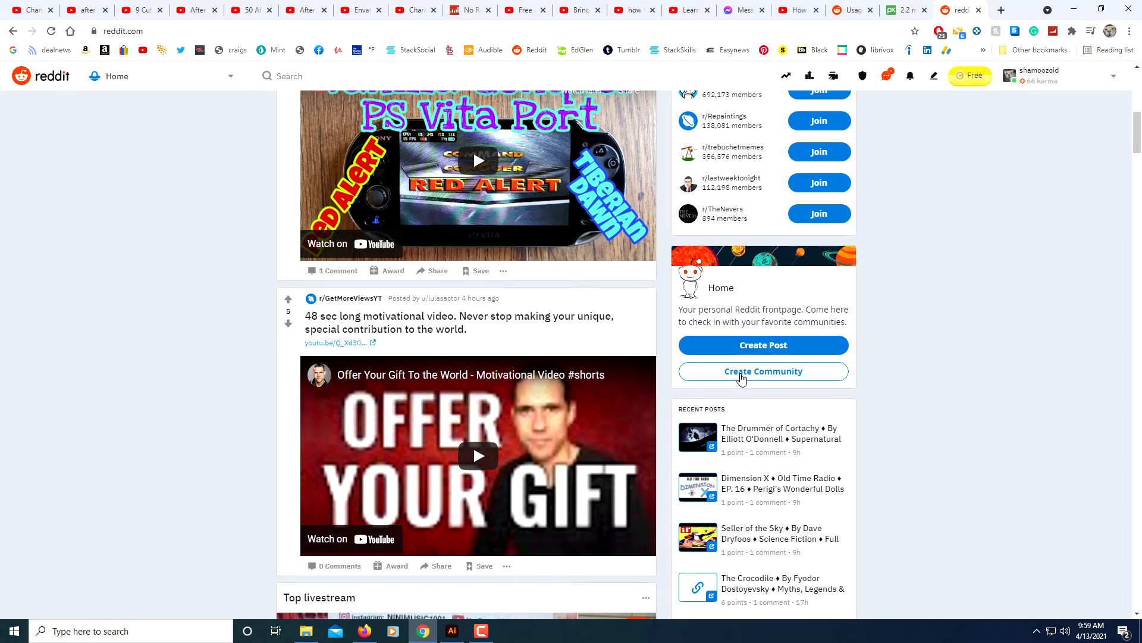
Start a new community from the right sidebar and activate its Name field
click(741, 375)
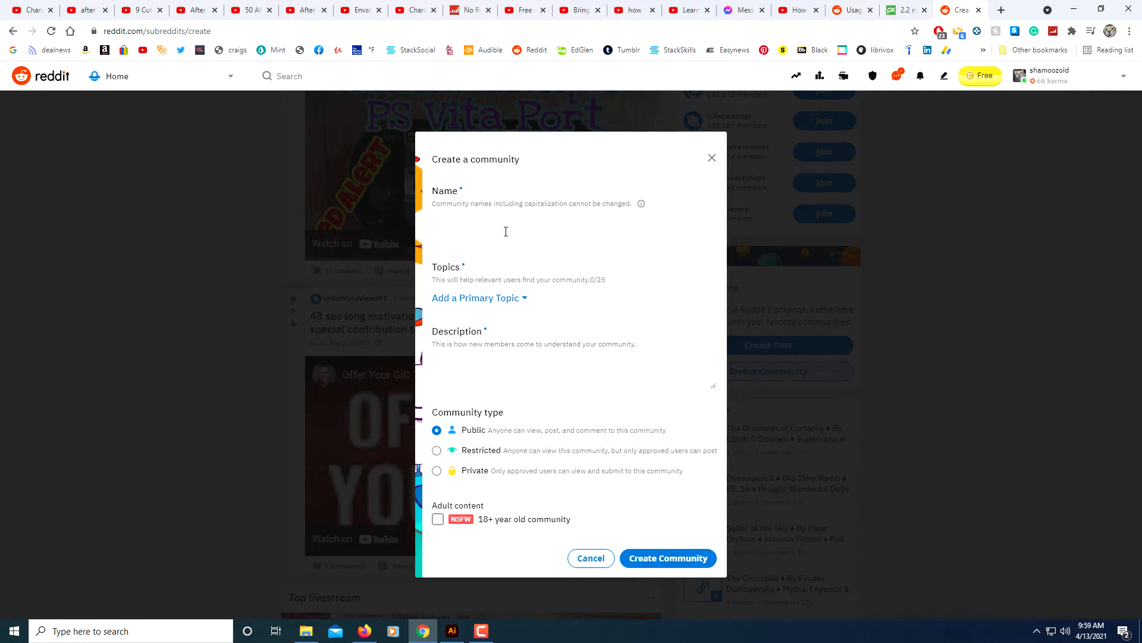
click(486, 230)
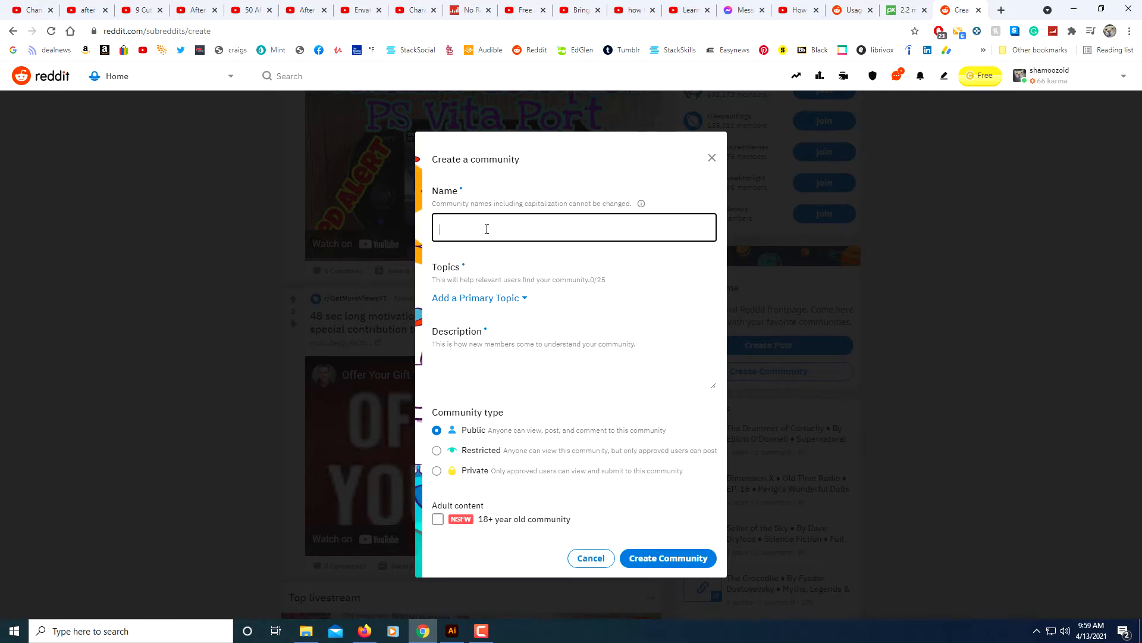
text(PU)
text(omainaudi)
text(obook)
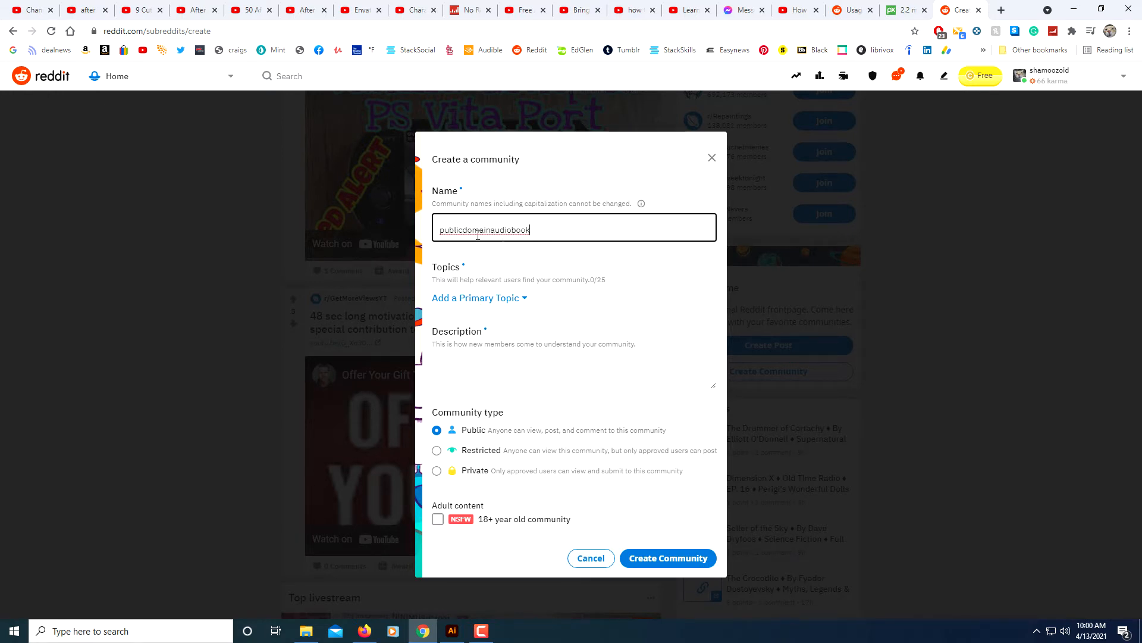
Enter publicdomainaudiobook as the community name
click(557, 269)
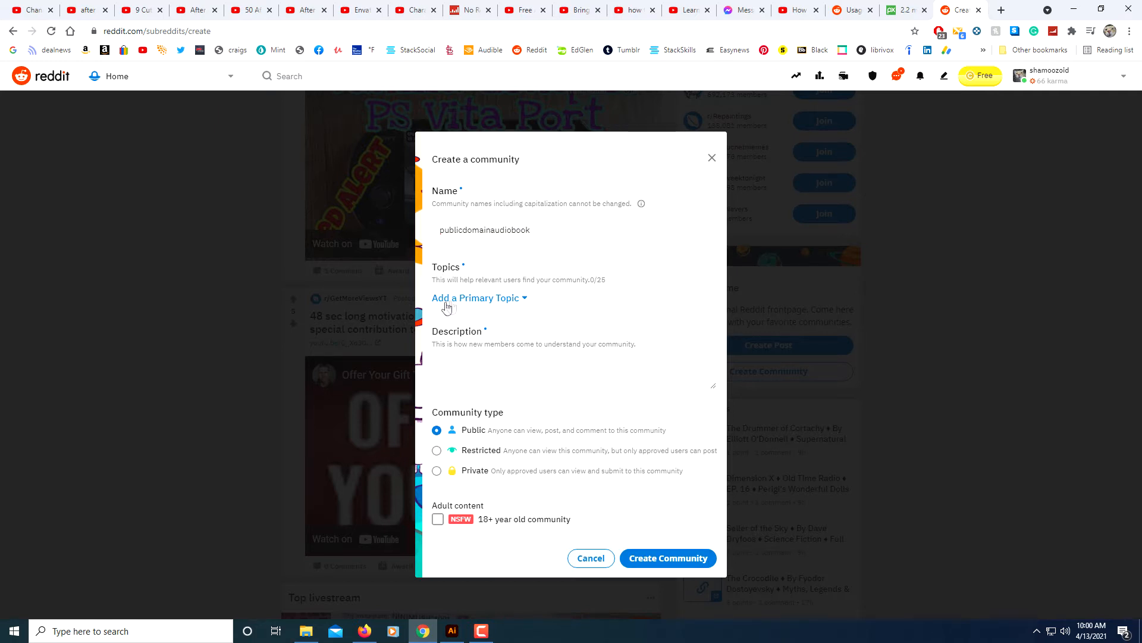
Pick Hobbies from the primary topic list, then reopen it to choose Art instead
click(520, 301)
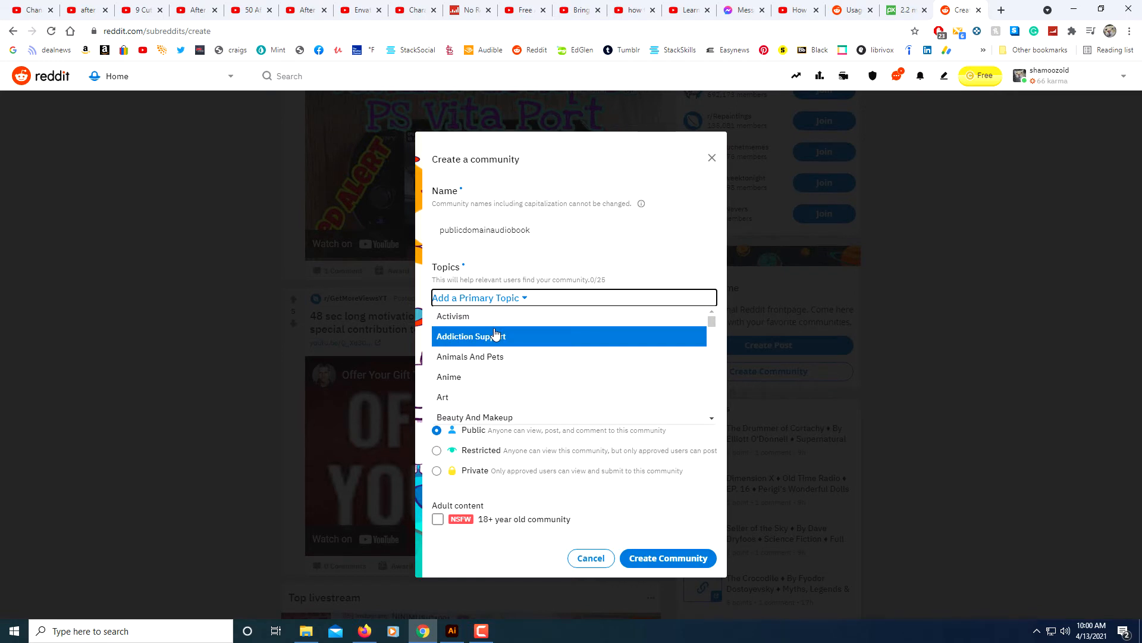
scroll(496, 348, down, 3)
scroll(496, 353, down, 2)
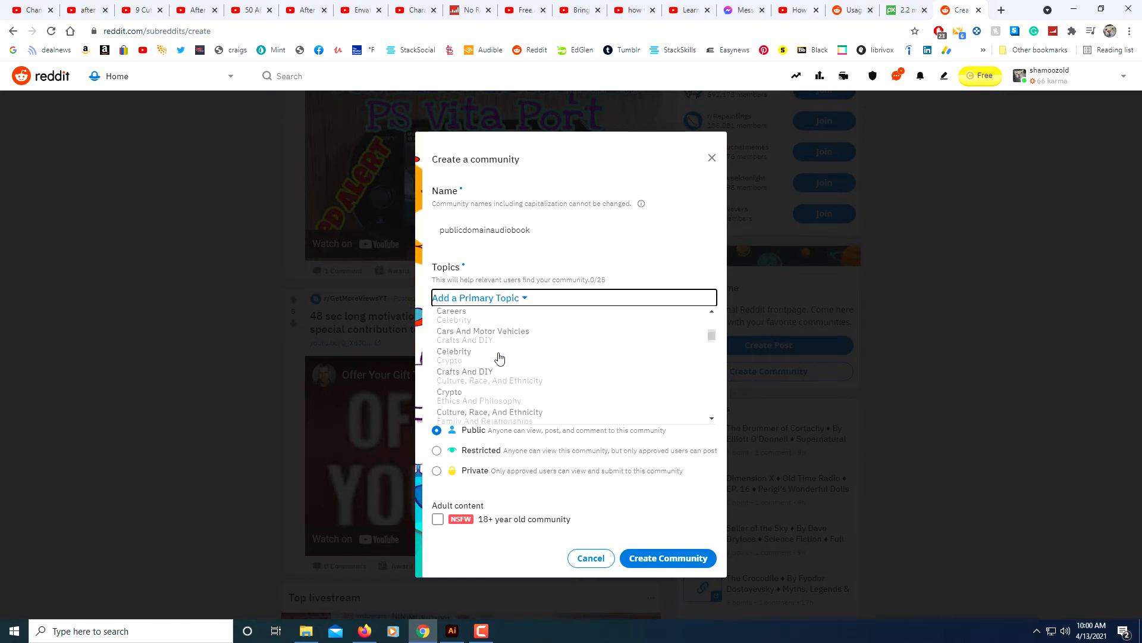
scroll(513, 384, down, 3)
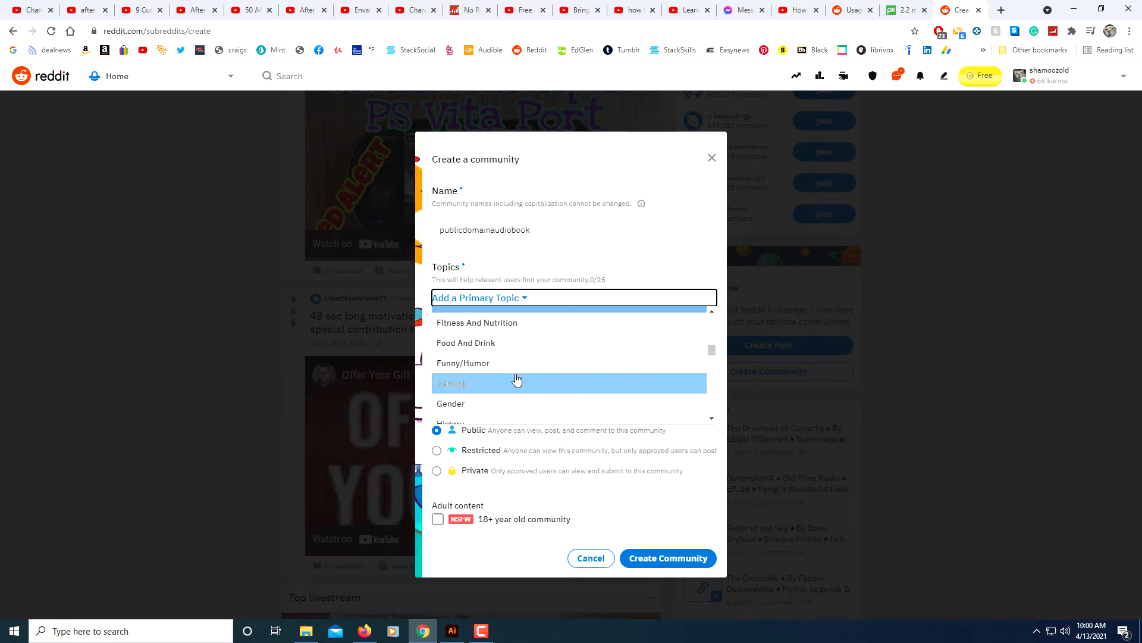
scroll(516, 383, down, 2)
scroll(517, 375, up, 4)
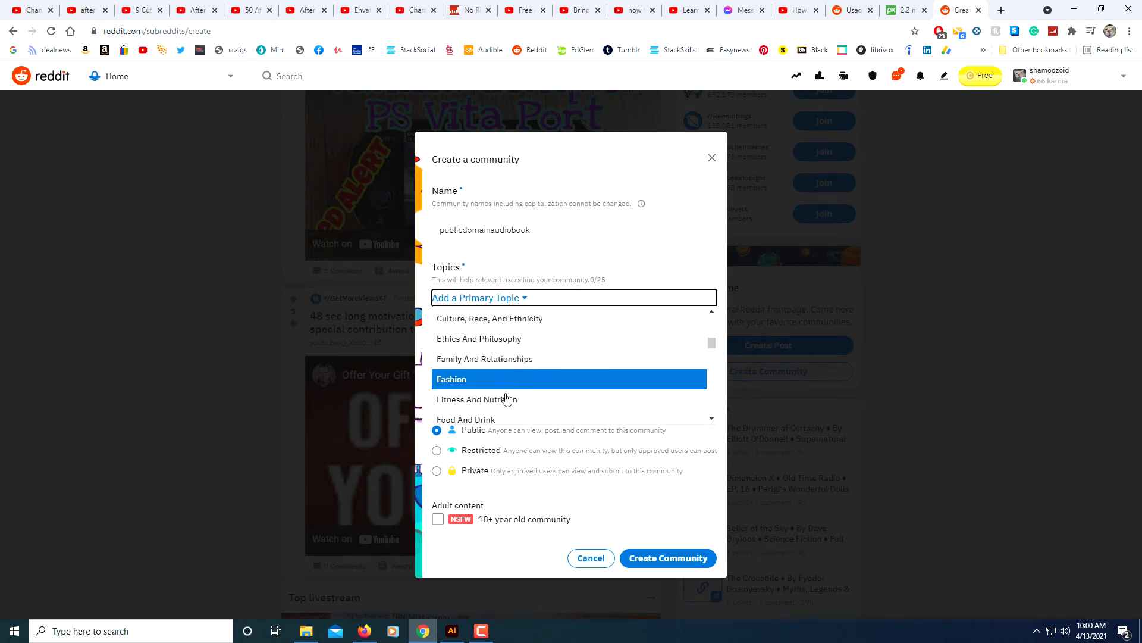
scroll(506, 401, down, 2)
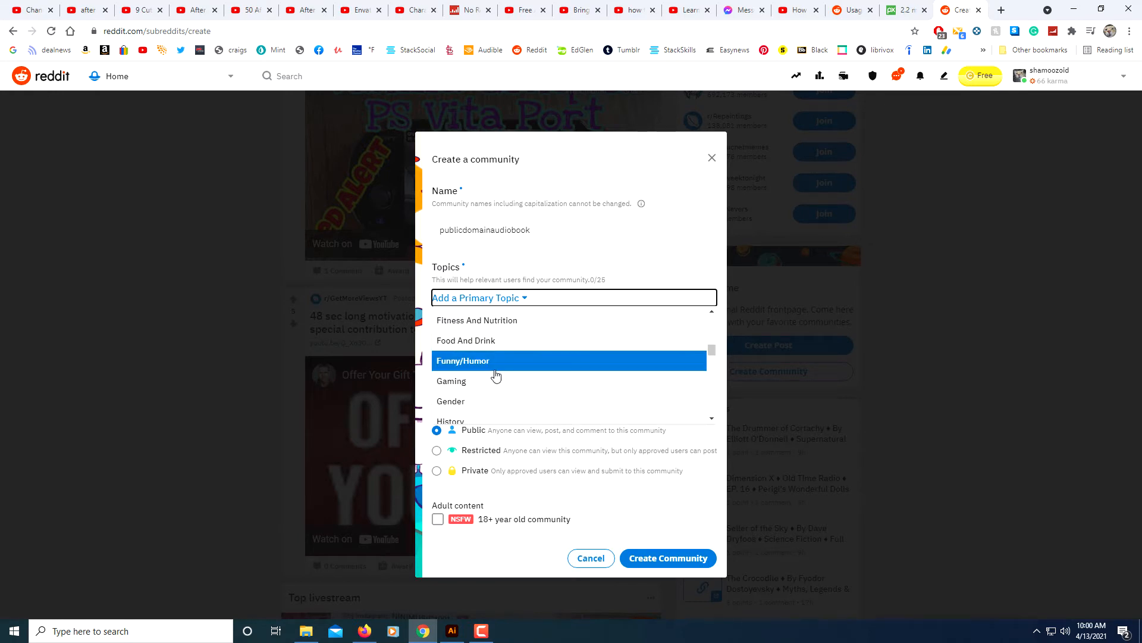
scroll(492, 383, down, 2)
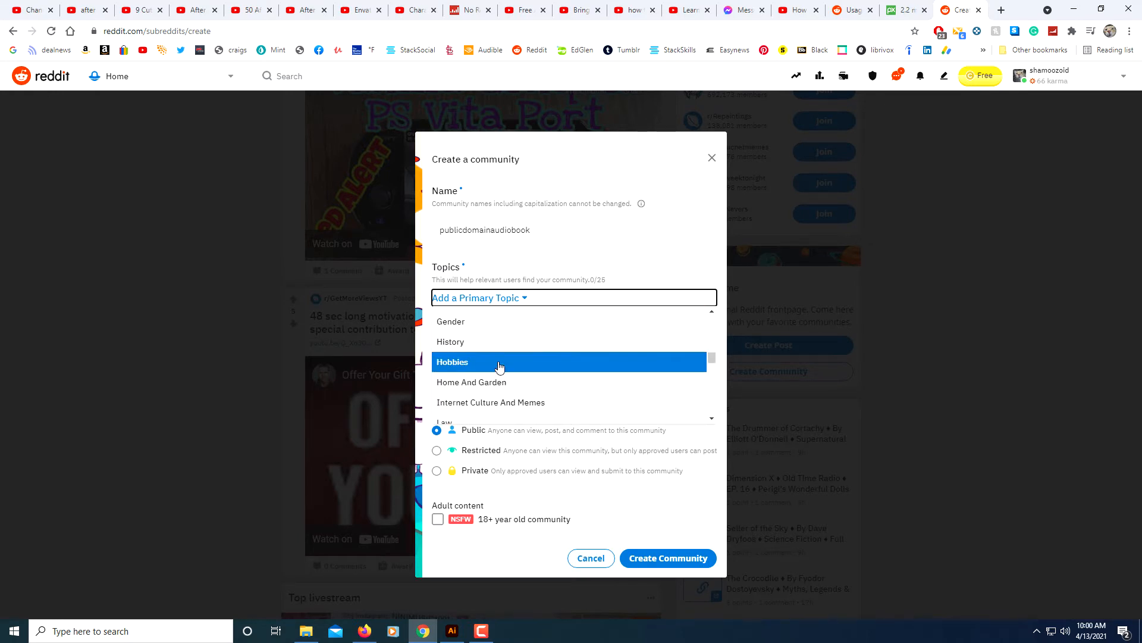
click(498, 364)
click(514, 284)
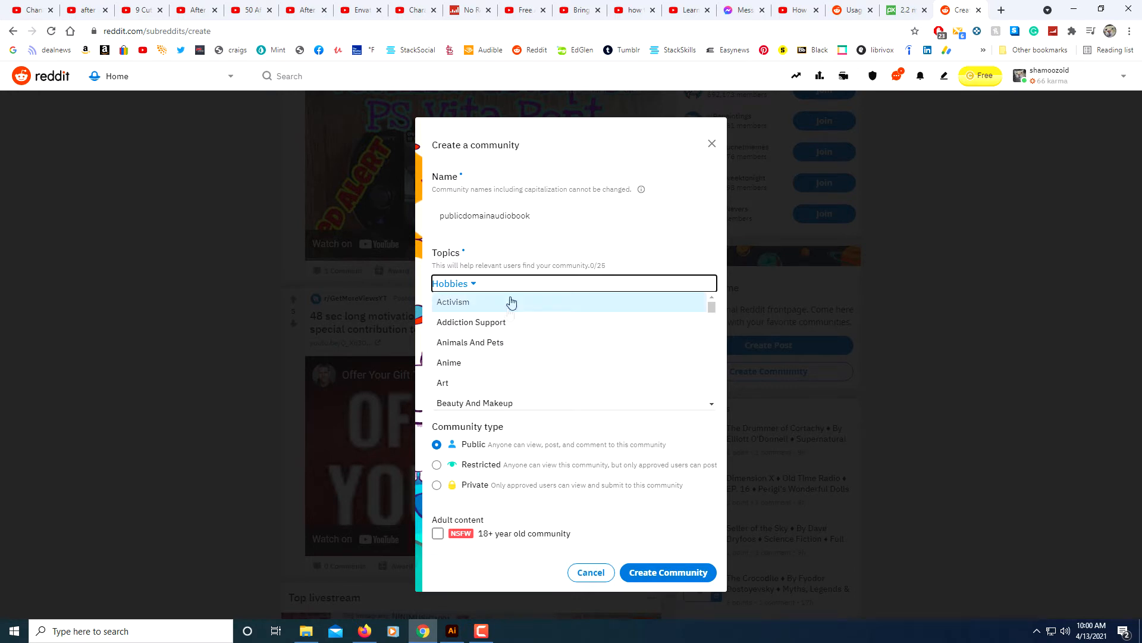
scroll(509, 348, down, 3)
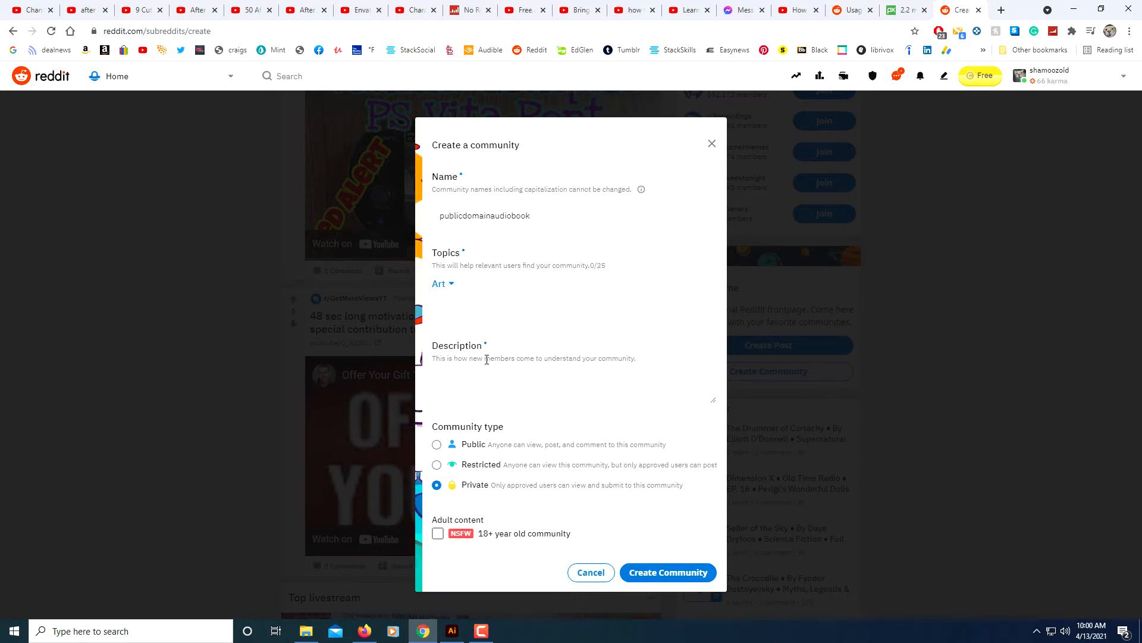
Describe the community as a home for public domain audiobooks, make it Public and create it
click(467, 377)
text(A h)
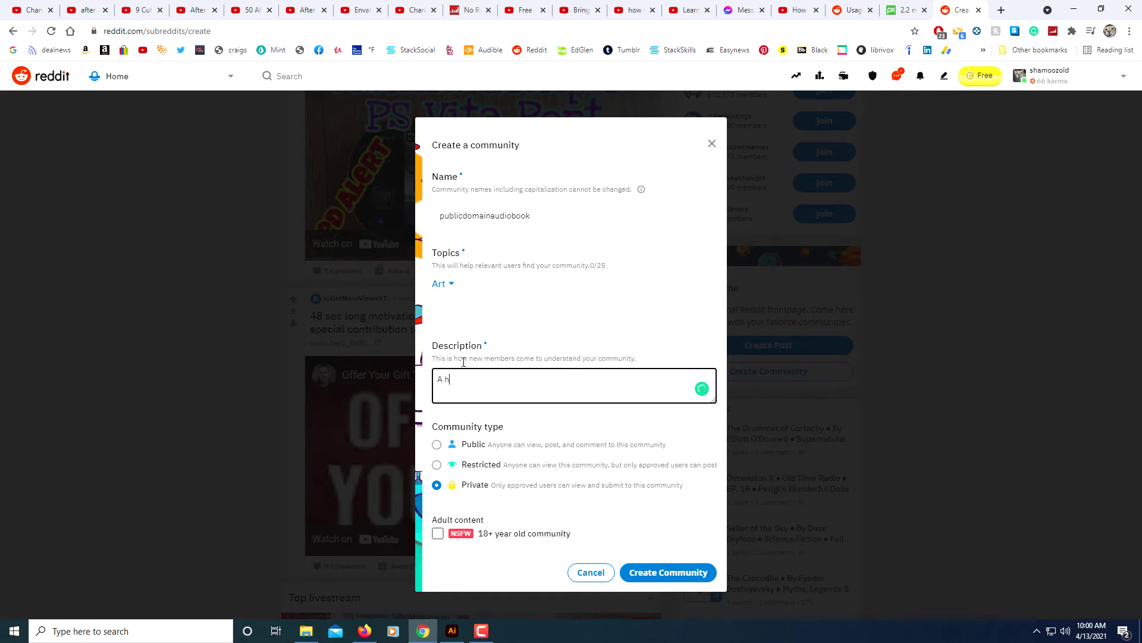
text(ome for post)
text(ing y)
text(our w)
text(audiobooks.)
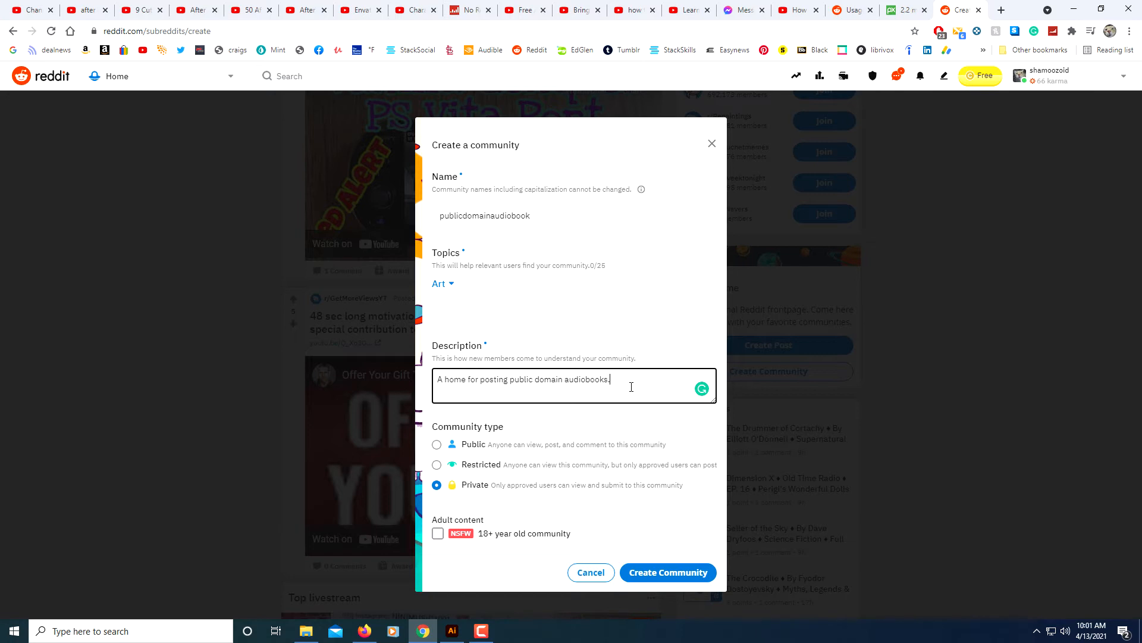
click(632, 418)
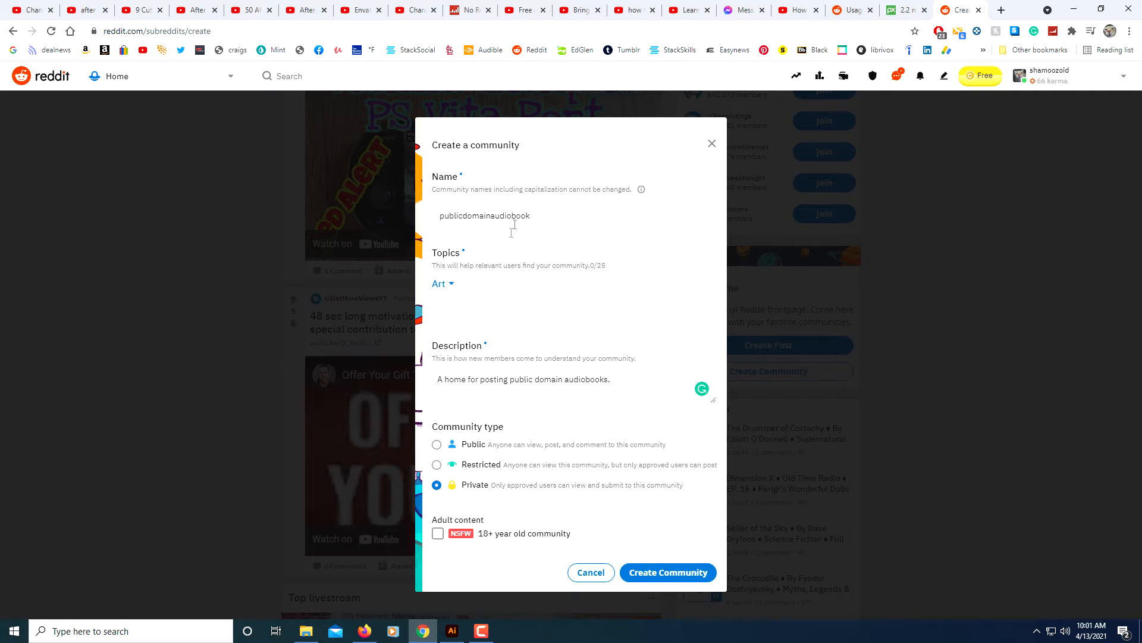
click(436, 446)
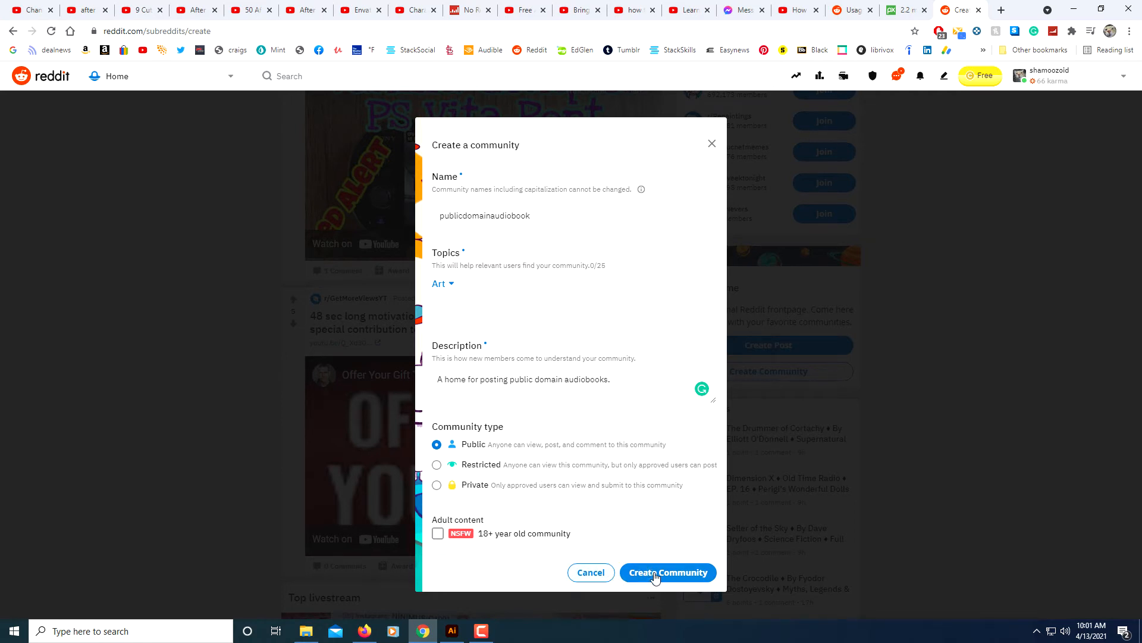
click(655, 576)
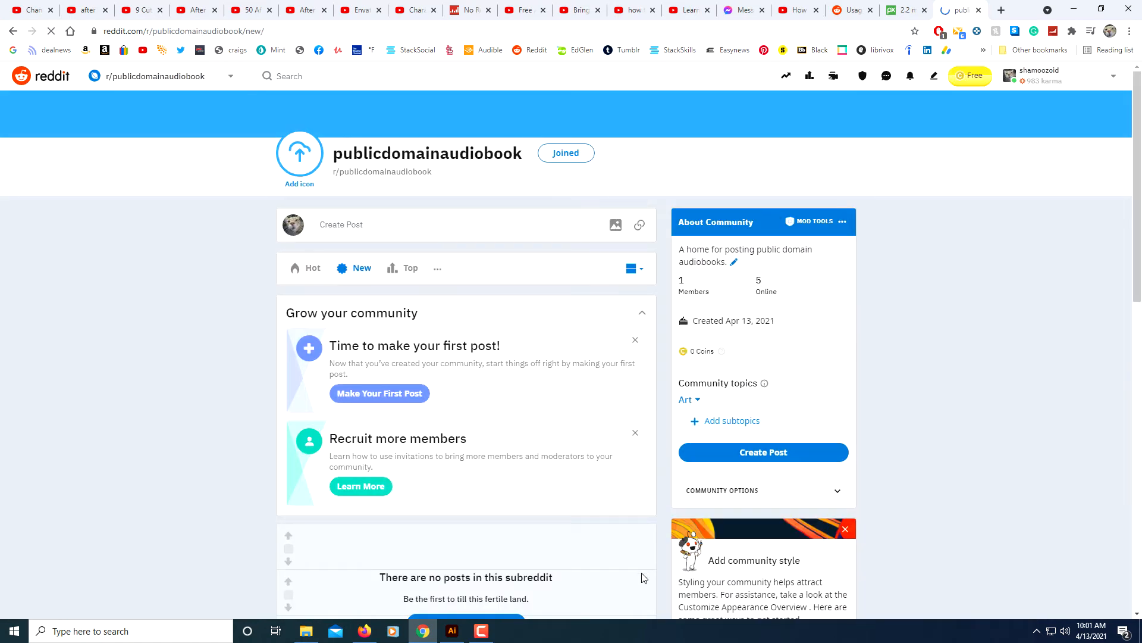
Upload Reddit-Channel-2-Icon.png from the Reddit Channel 2 folder as the community icon and reload the page
click(445, 225)
click(297, 184)
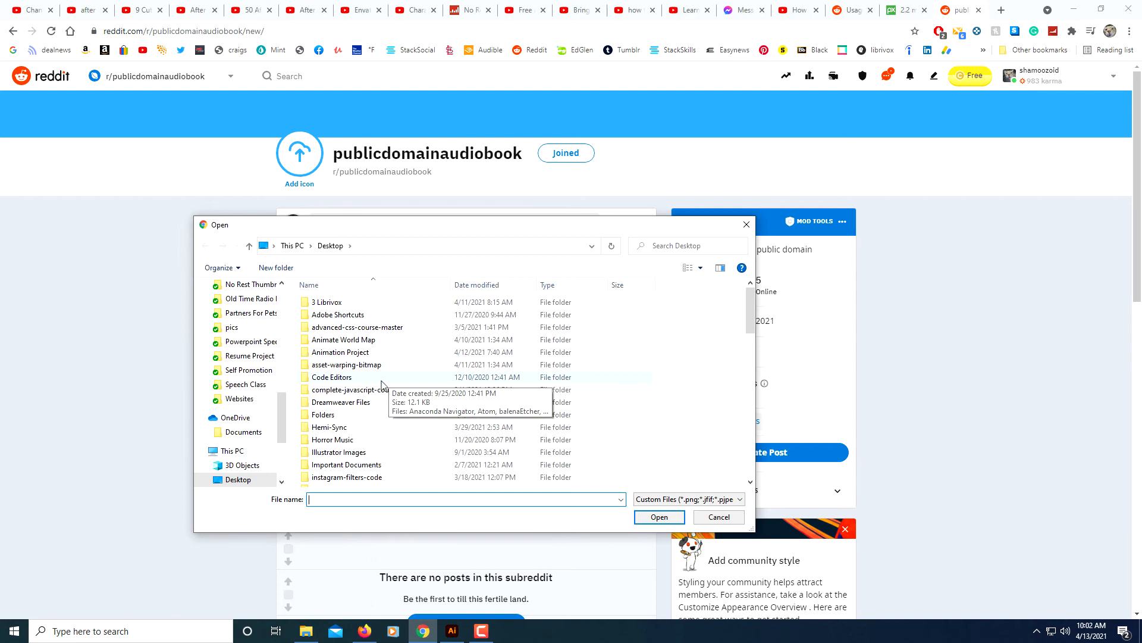
scroll(404, 384, down, 5)
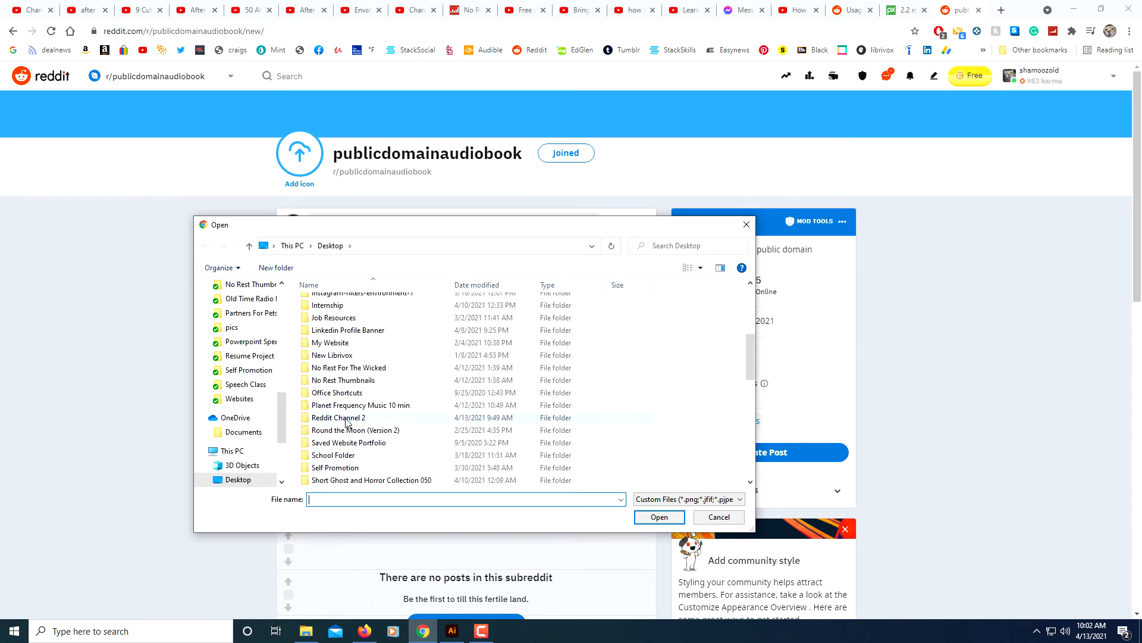
double_click(348, 417)
click(467, 324)
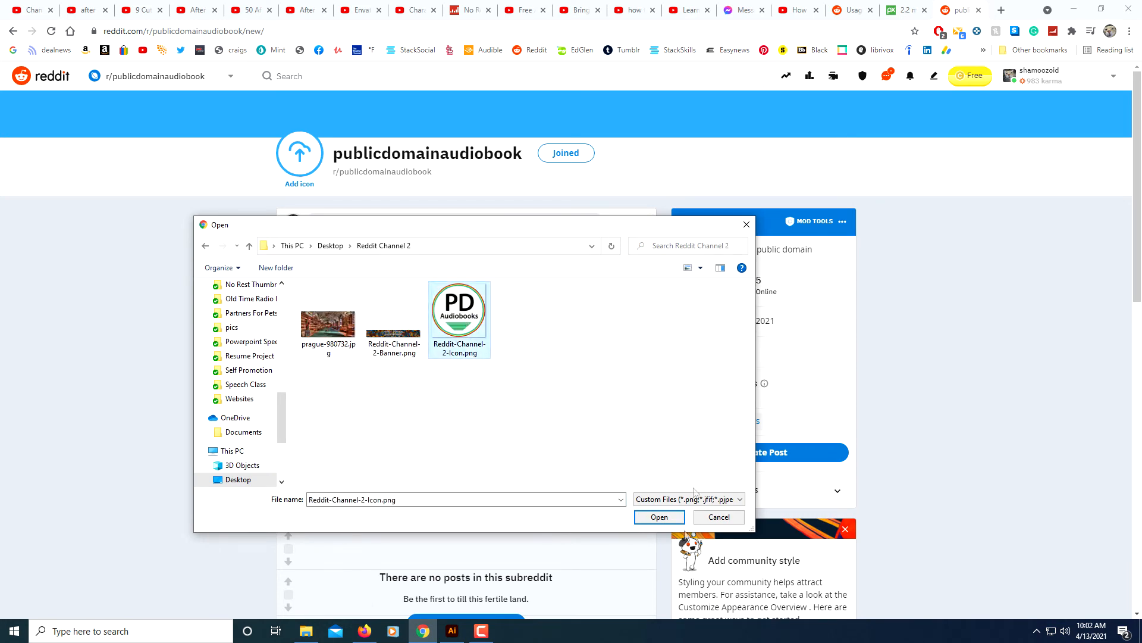
click(659, 517)
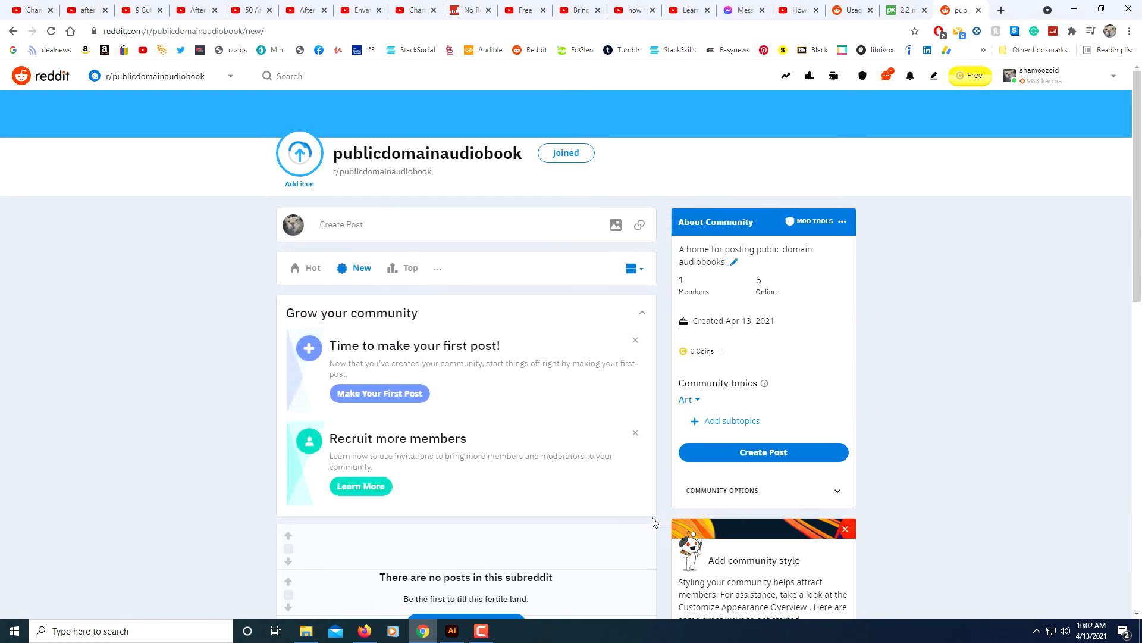
click(294, 163)
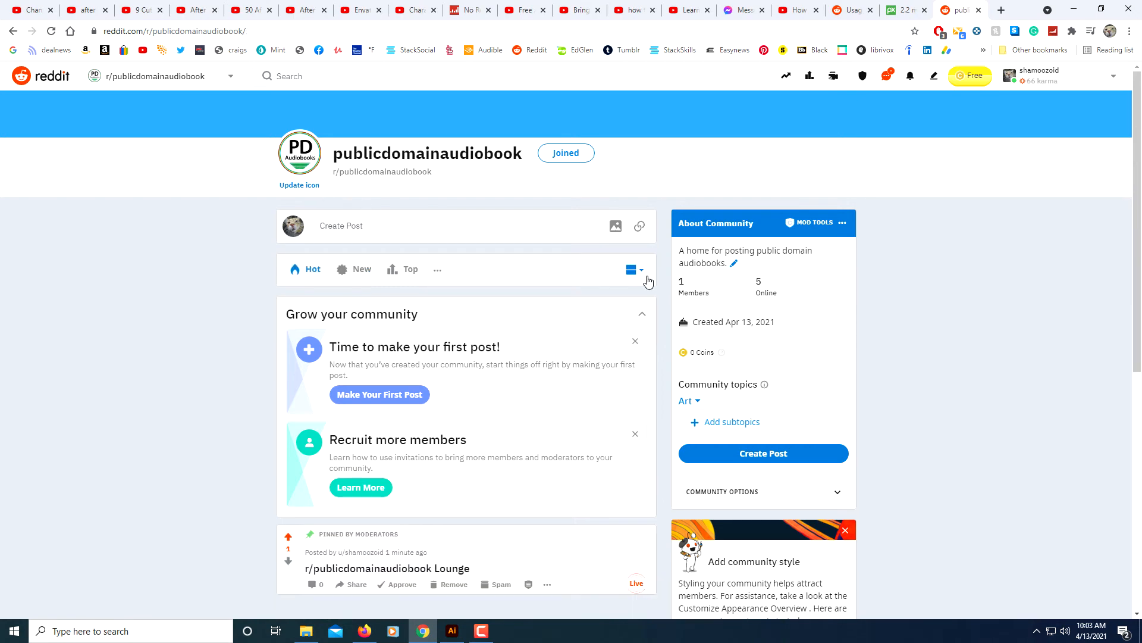
scroll(642, 304, down, 5)
scroll(643, 299, up, 5)
scroll(670, 420, down, 5)
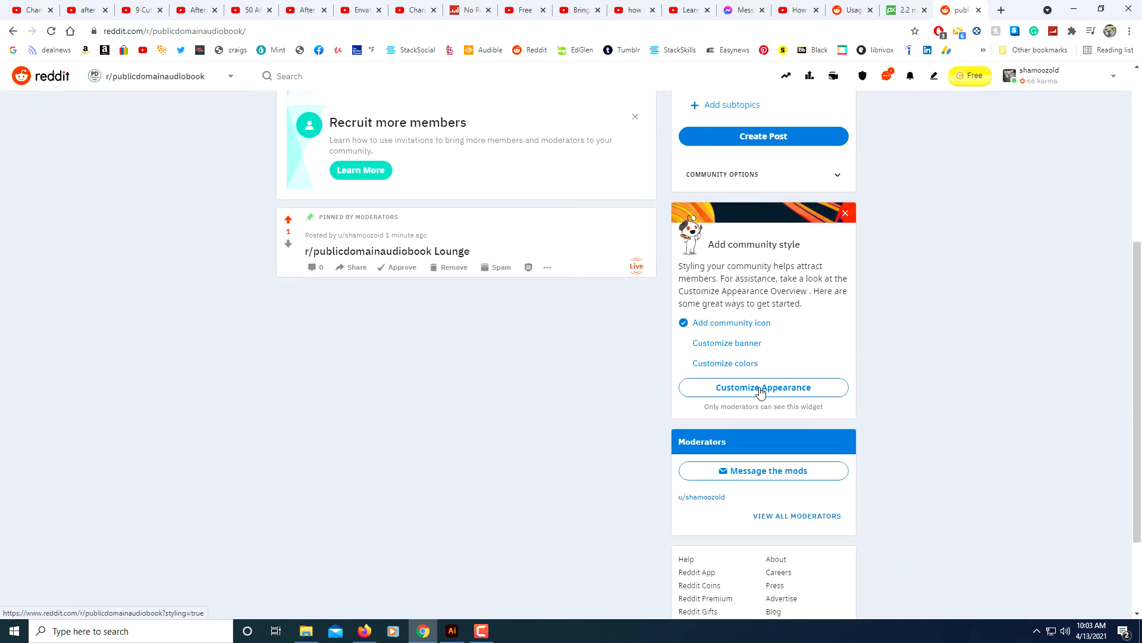
In Customize Appearance, set a Medium-height banner using Reddit-Channel-2-Banner.png
click(762, 391)
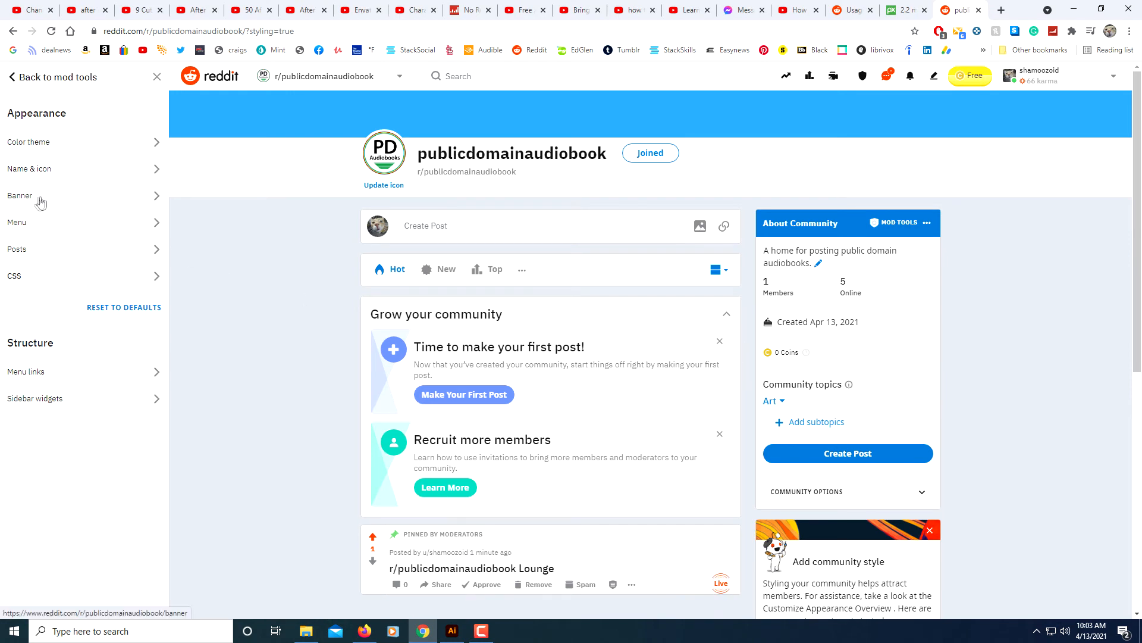
click(157, 198)
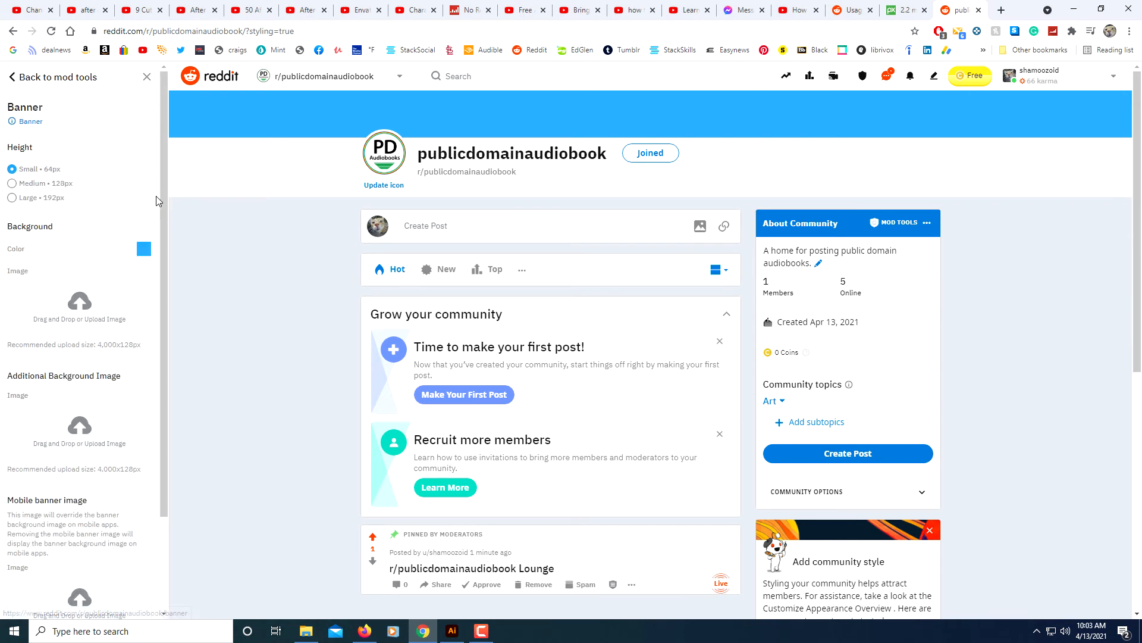
click(13, 183)
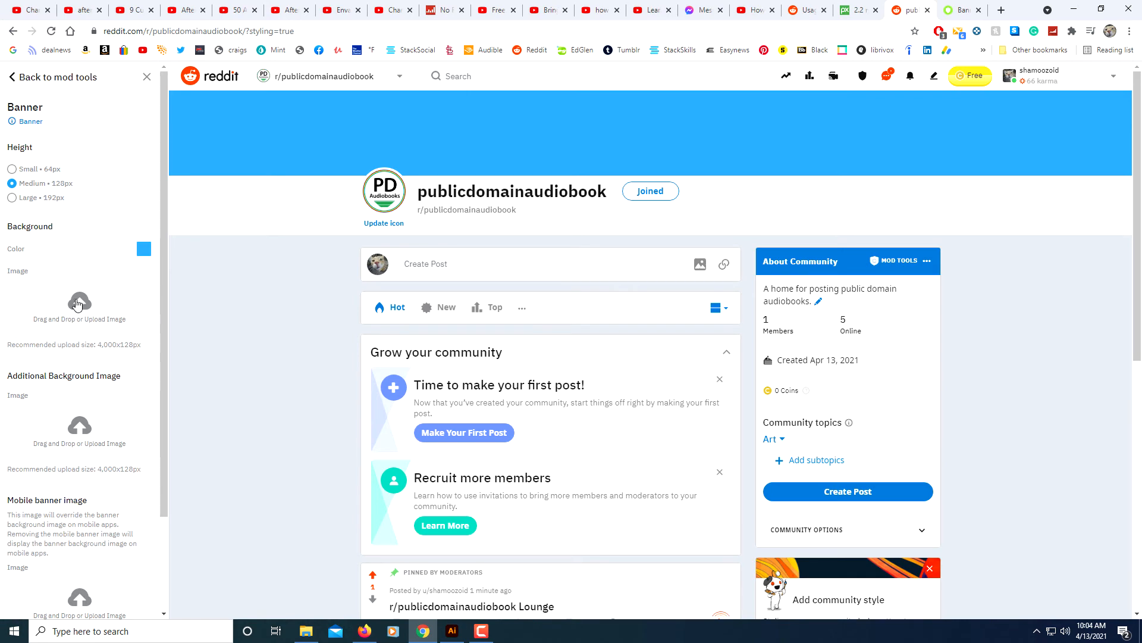
click(79, 304)
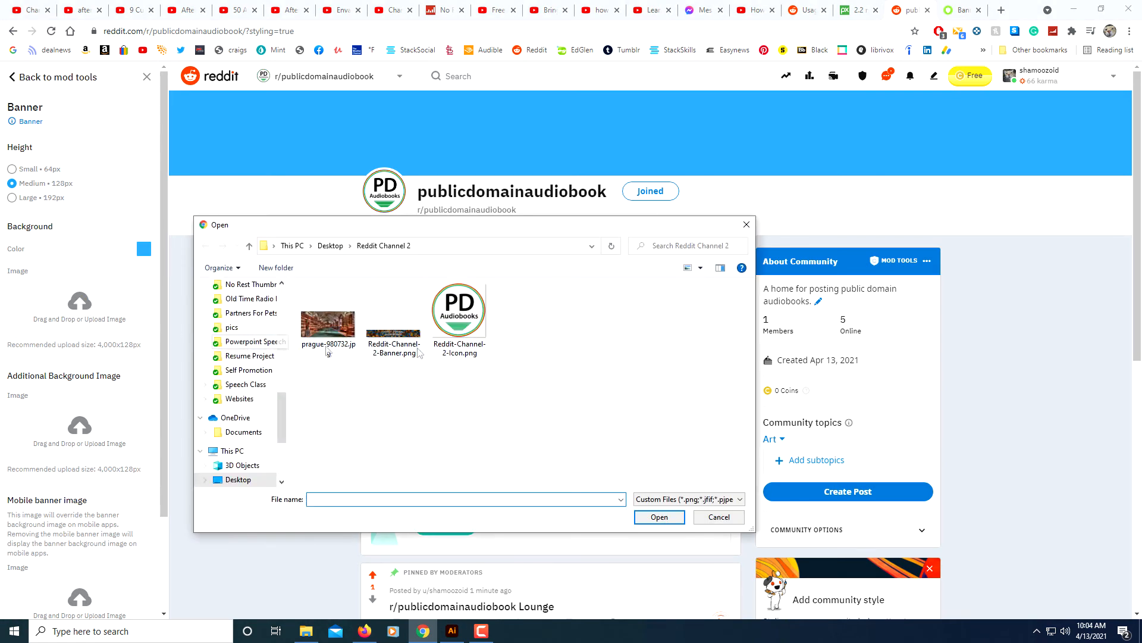
click(393, 331)
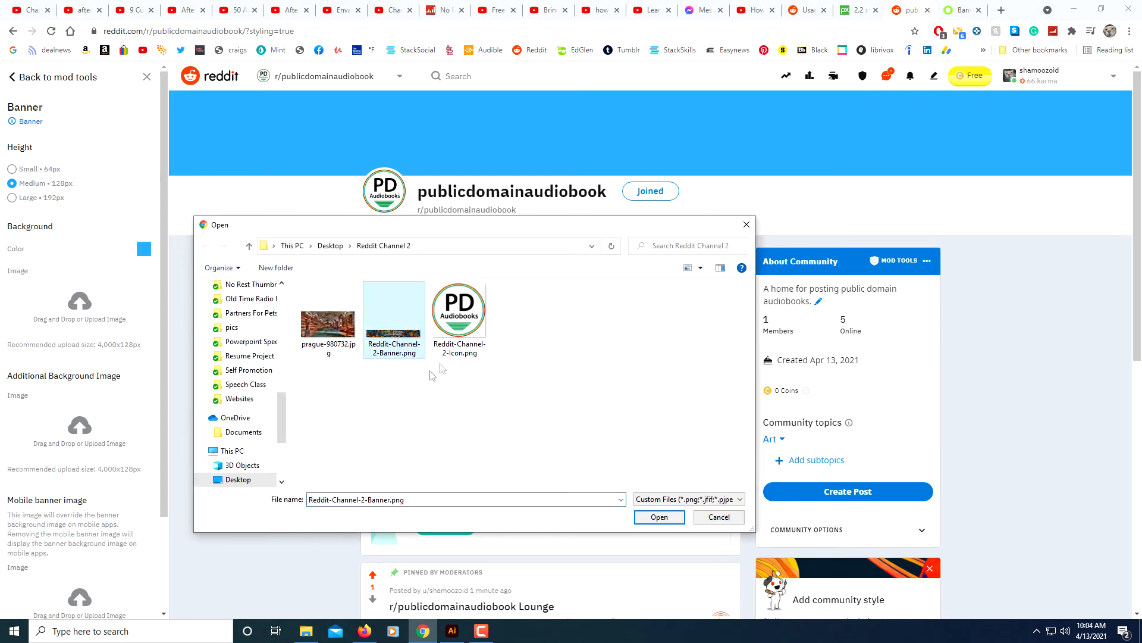
click(659, 518)
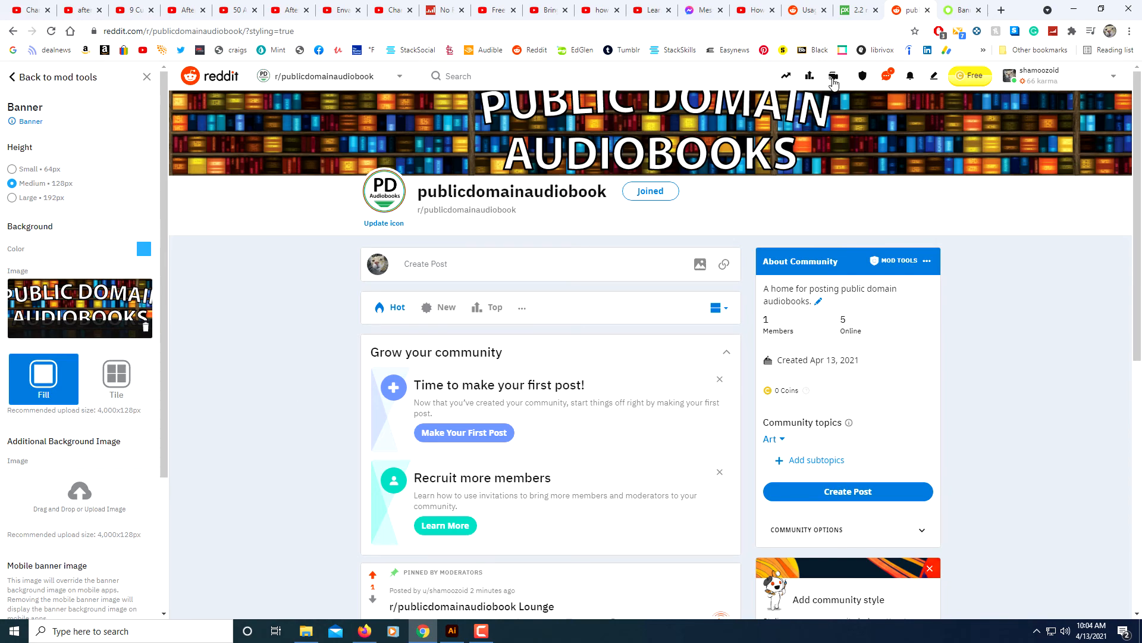
Browse Pixabay's free stock images, then return to the community appearance settings
click(858, 10)
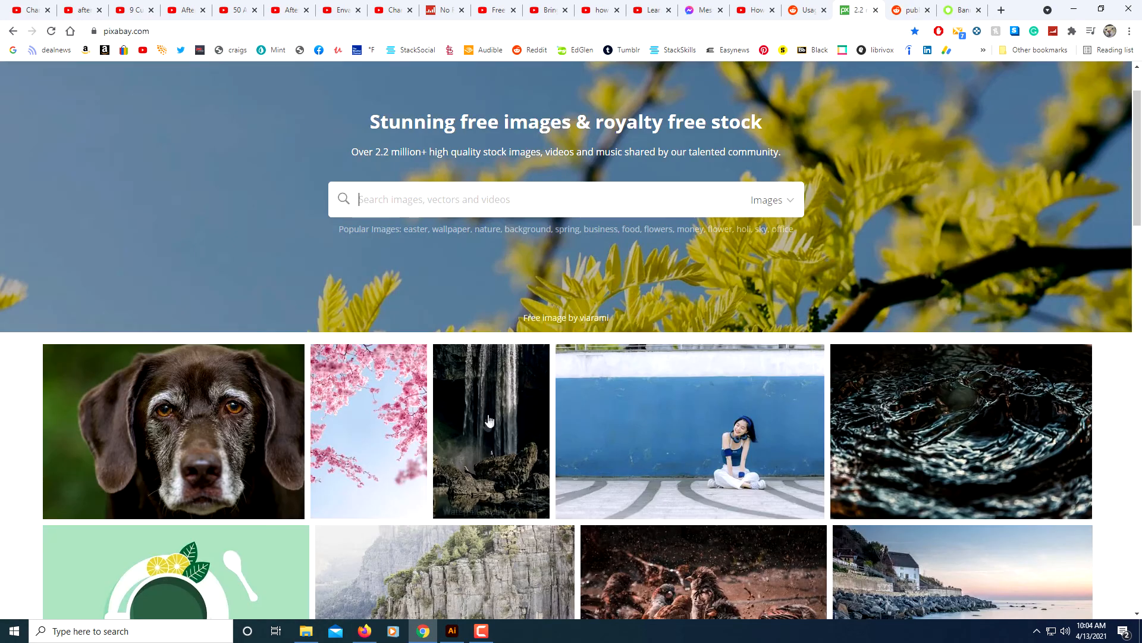
mouse_move(491, 431)
scroll(487, 423, down, 4)
scroll(486, 424, down, 3)
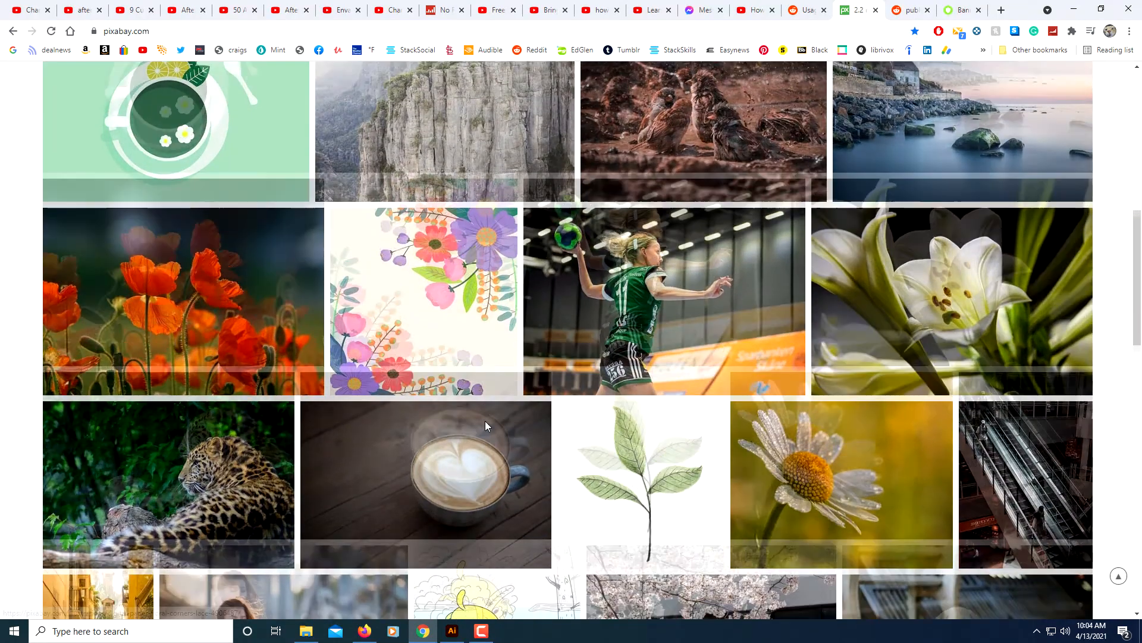
scroll(486, 424, down, 3)
scroll(485, 426, up, 2)
scroll(485, 427, up, 3)
scroll(484, 427, up, 3)
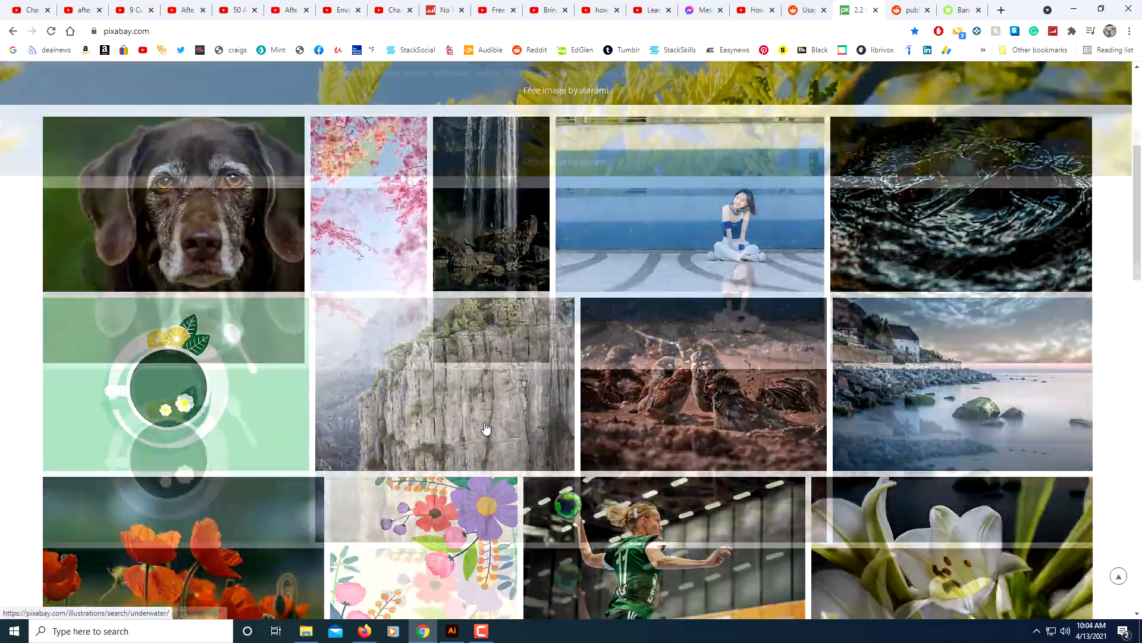
scroll(485, 426, up, 3)
scroll(485, 426, down, 3)
scroll(485, 423, down, 3)
scroll(485, 425, up, 3)
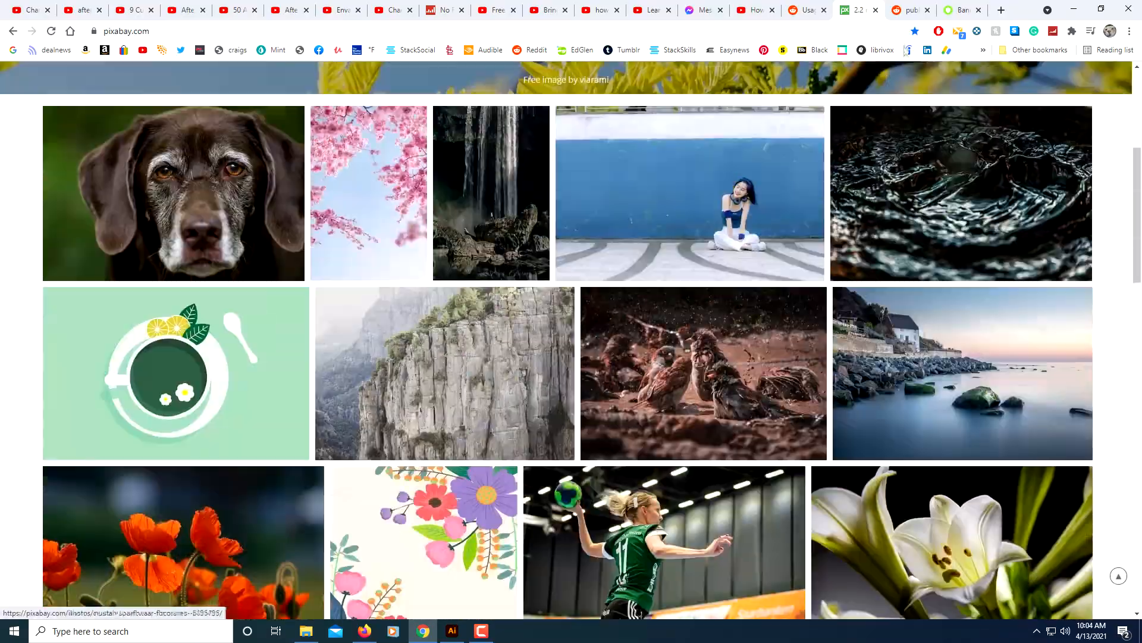
click(910, 9)
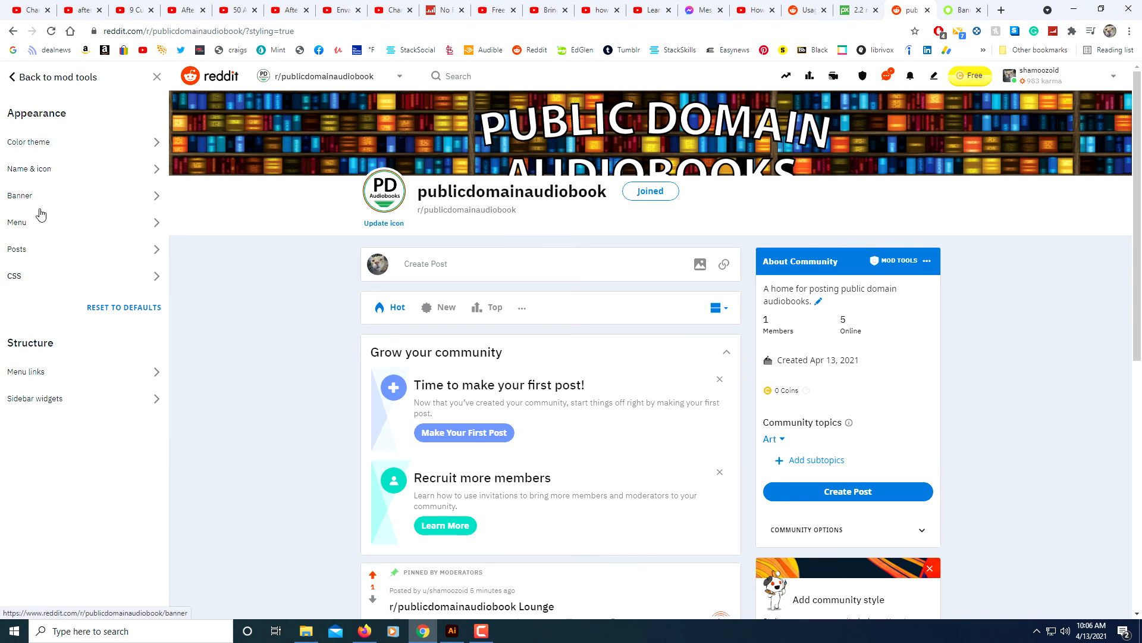
Upload prague-980732.jpg as the body background image under Color theme, keeping the Fill option
click(156, 144)
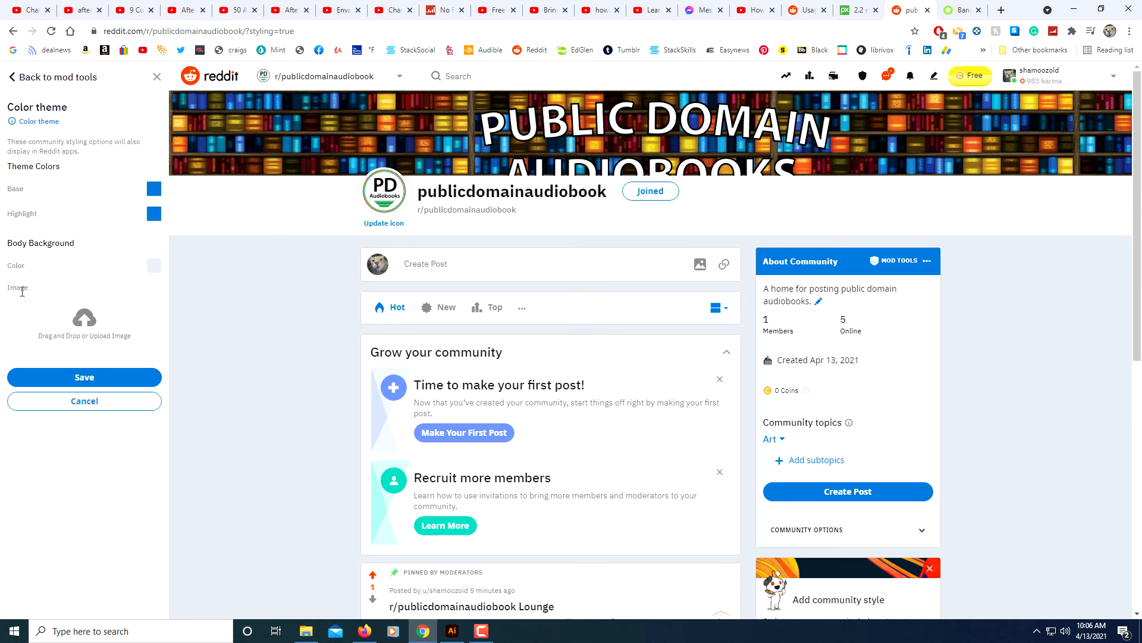
click(86, 323)
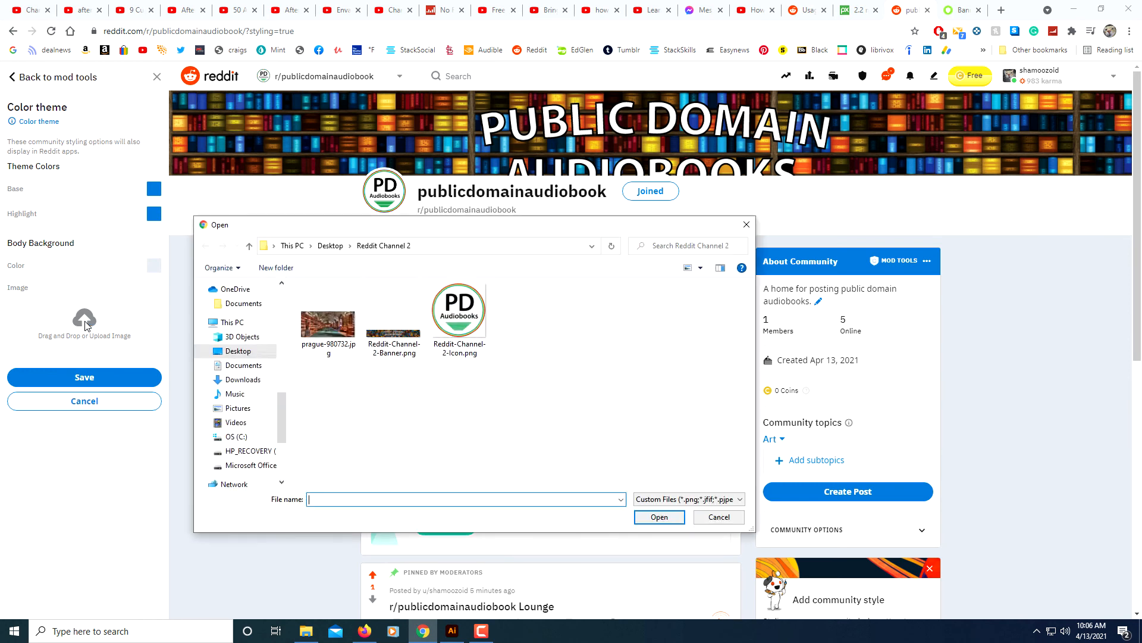
click(327, 336)
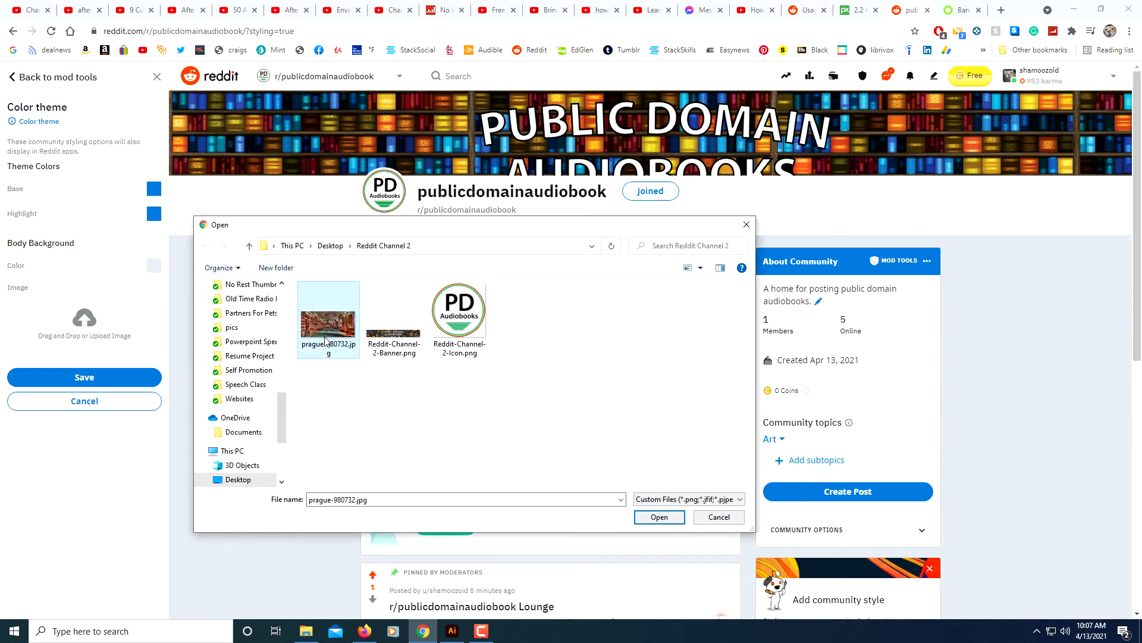
click(659, 516)
scroll(281, 404, down, 3)
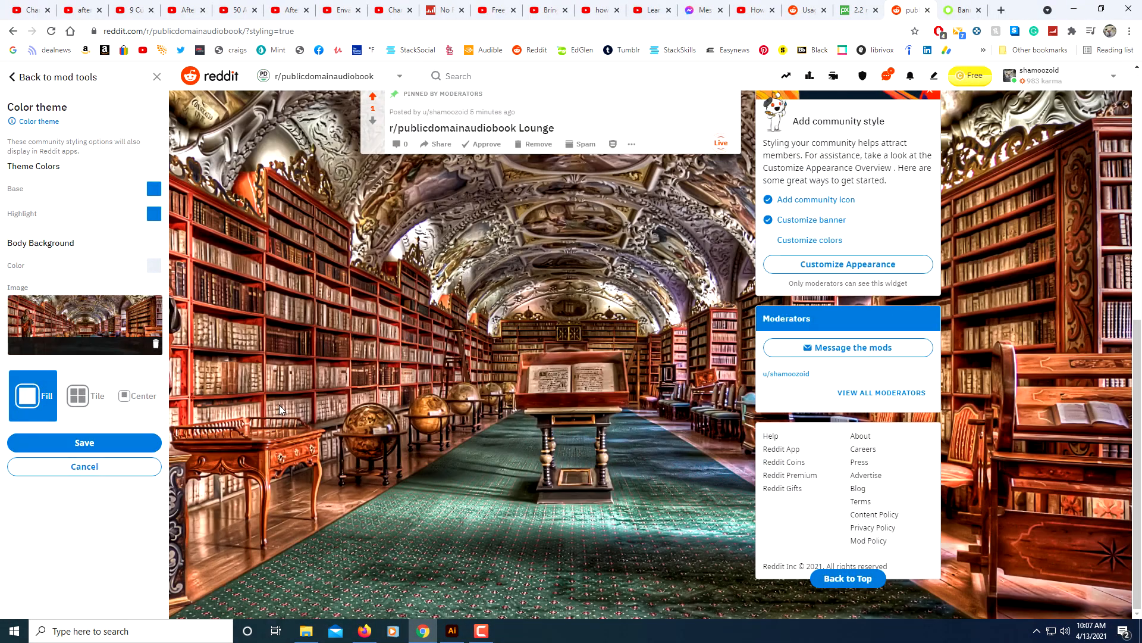
scroll(282, 404, up, 1)
scroll(279, 405, up, 3)
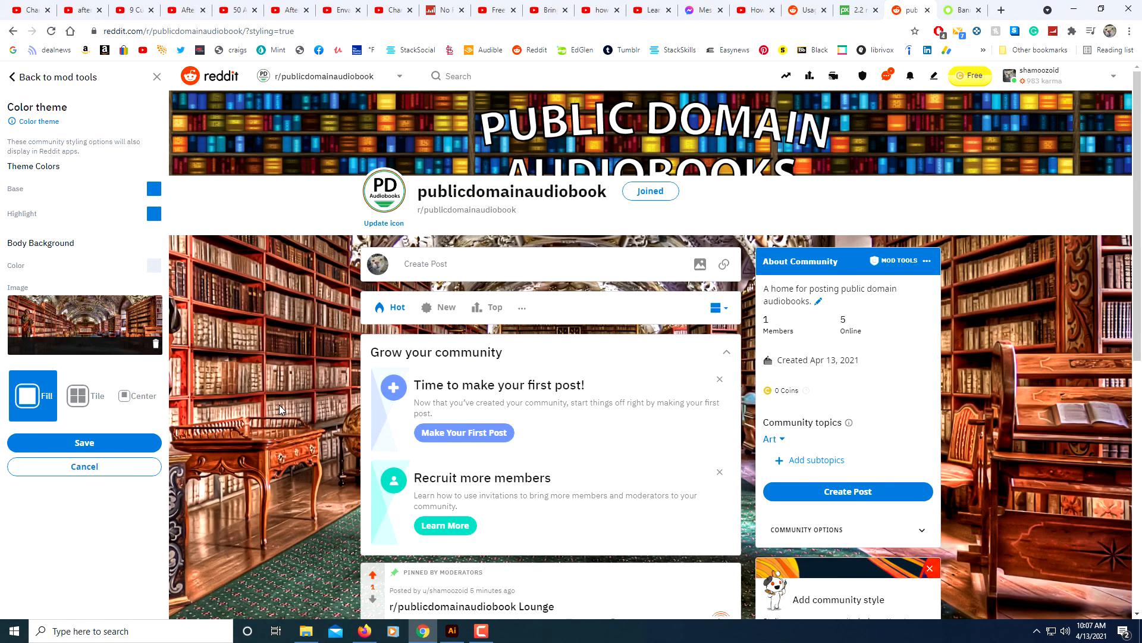
scroll(279, 405, down, 4)
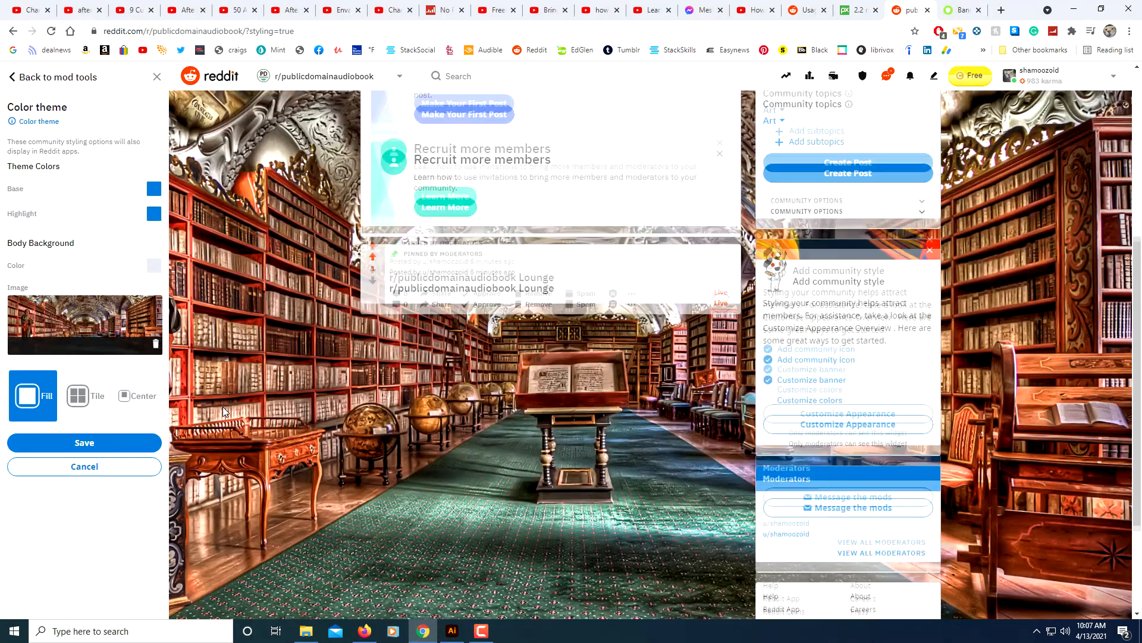
scroll(223, 411, down, 2)
scroll(223, 413, up, 6)
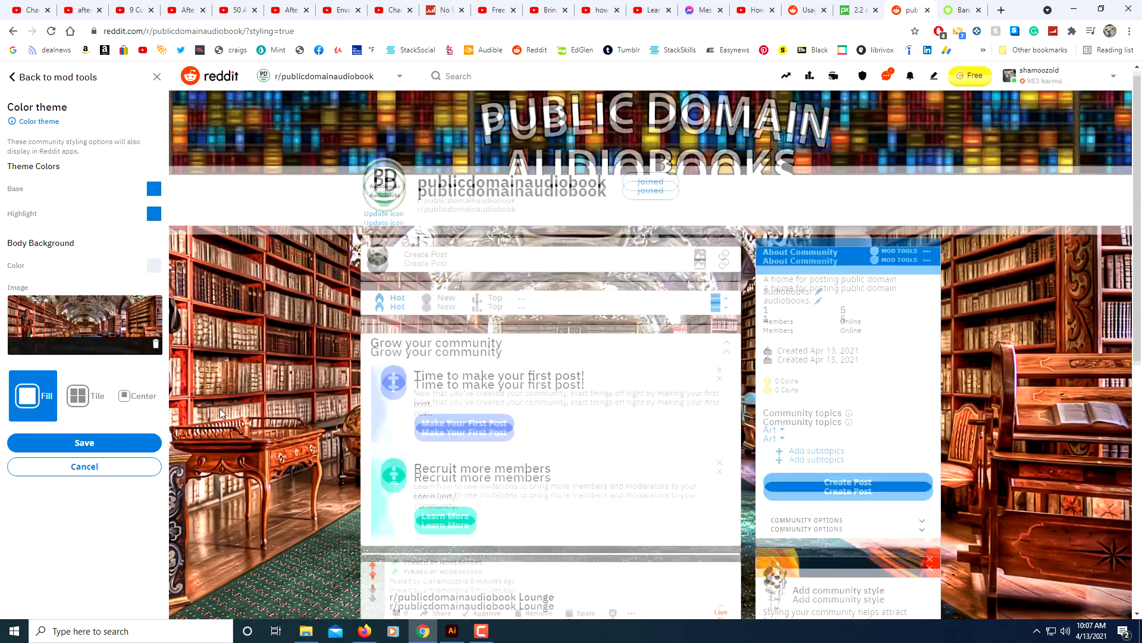